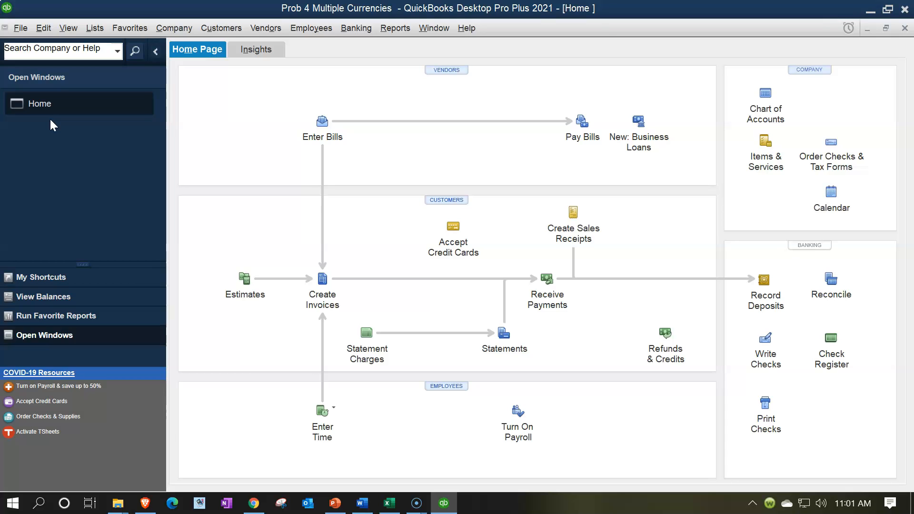
Step: Open the Balance Sheet Standard report for 01/01/2021 through 12/31/2021
click(393, 28)
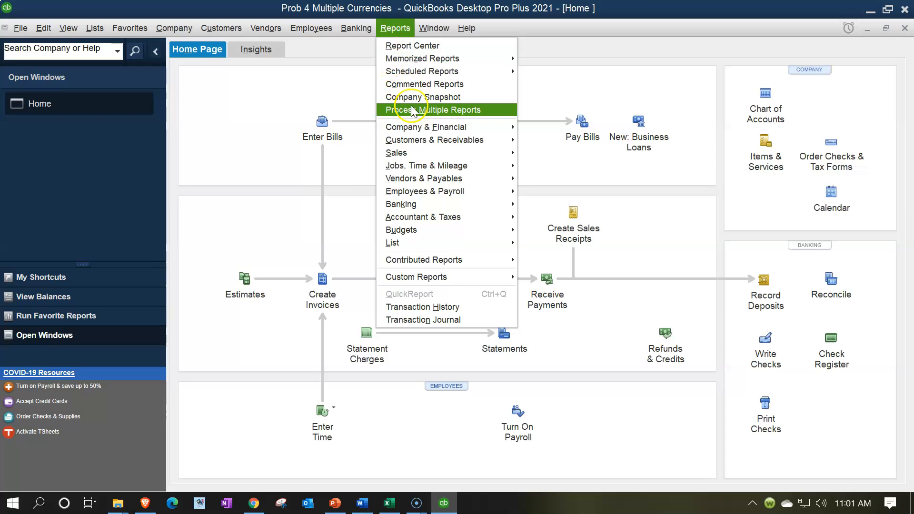
mouse_move(468, 130)
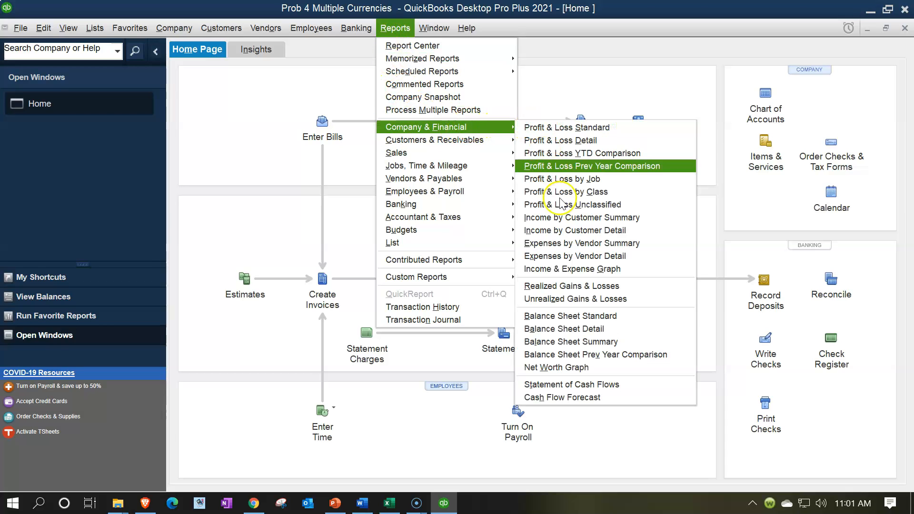
click(579, 318)
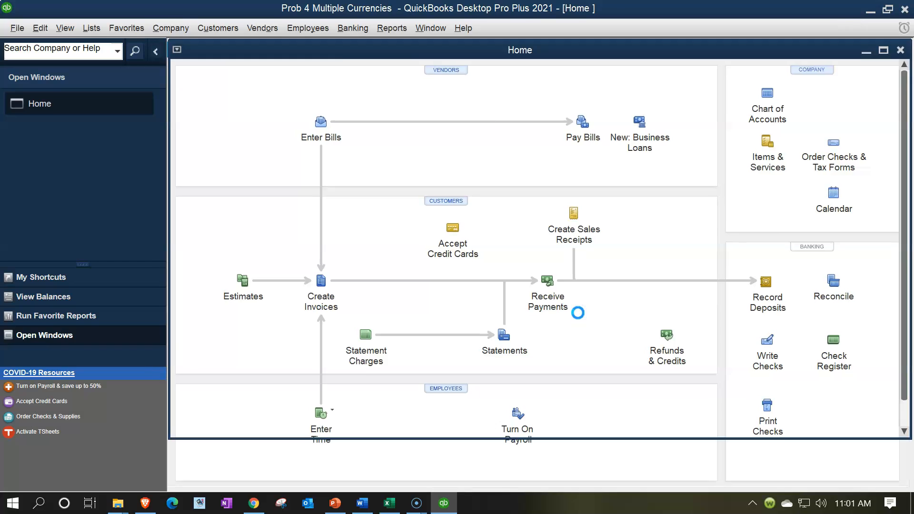
click(233, 54)
key(Tab)
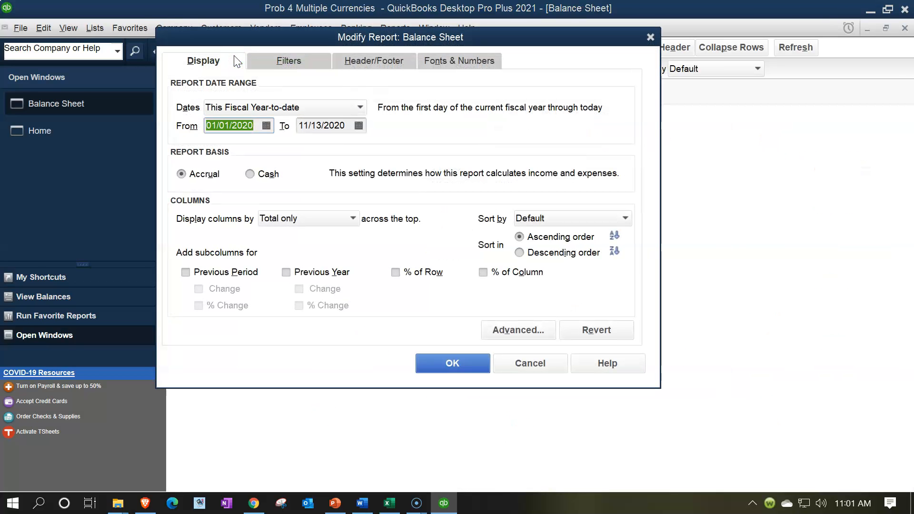
text(01/01/2021)
key(Tab)
text(123121)
key(Tab)
click(430, 361)
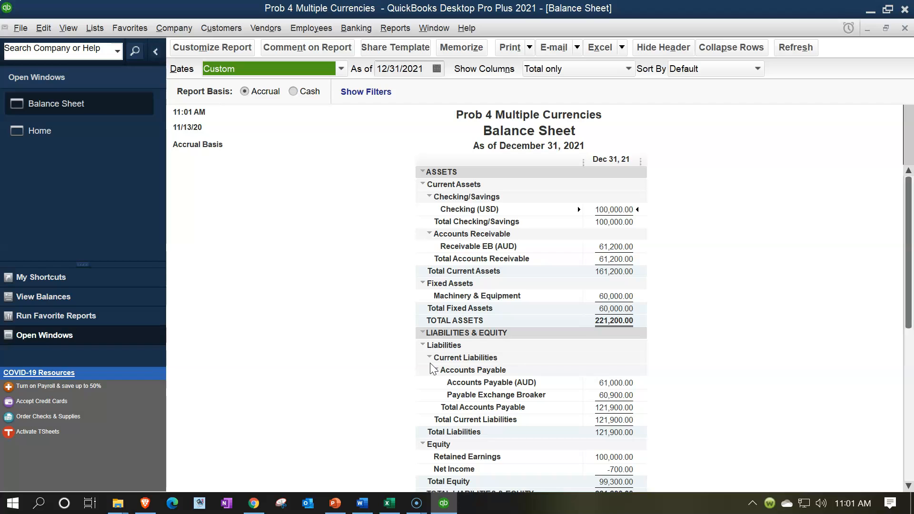
Step: Review the Machinery & Equipment, Accounts Payable (AUD), Receivable EB (AUD) and Payable Exchange Broaker rows
double_click(610, 292)
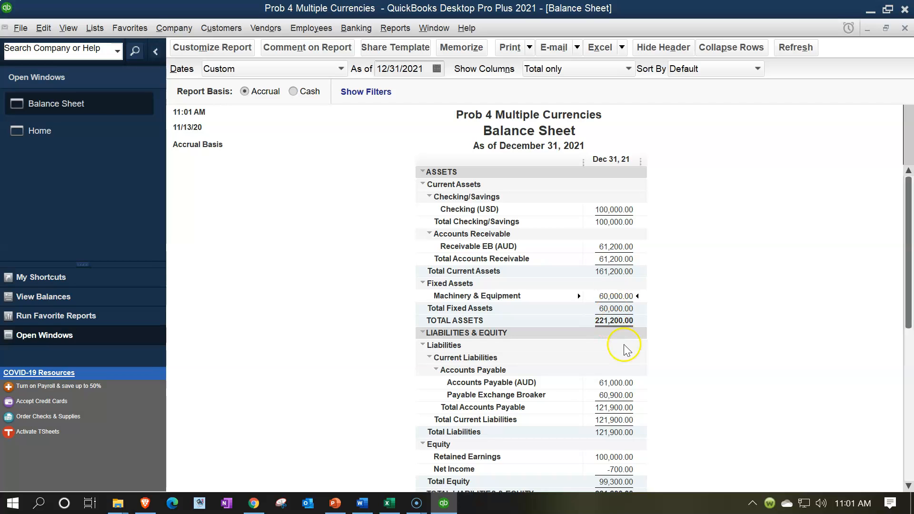
click(621, 380)
click(613, 246)
click(619, 396)
click(621, 247)
Step: QuickZoom into Receivable EB (AUD) and check its 300.00 general journal entry
double_click(612, 247)
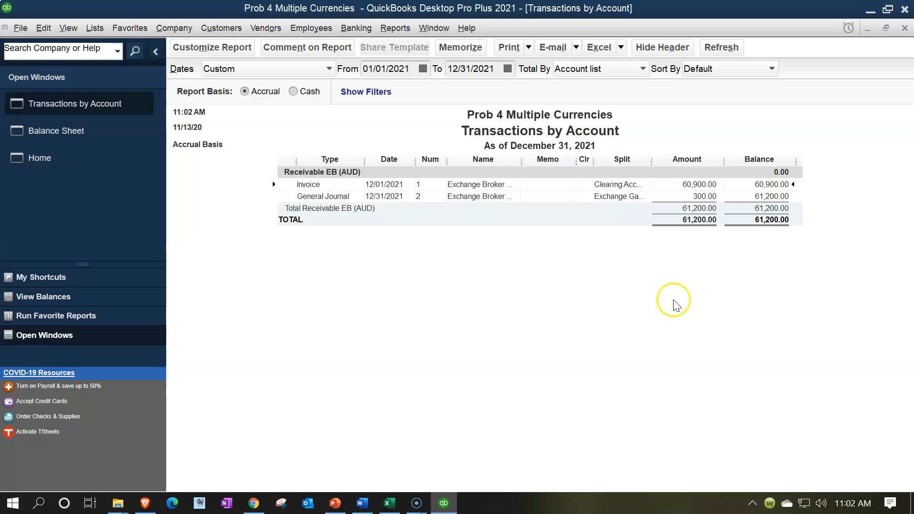
click(701, 196)
click(394, 504)
Step: In Excel, review the 3/31/x2 loss entry in F17:H18 and the 60,900 broker payment in G20
click(366, 415)
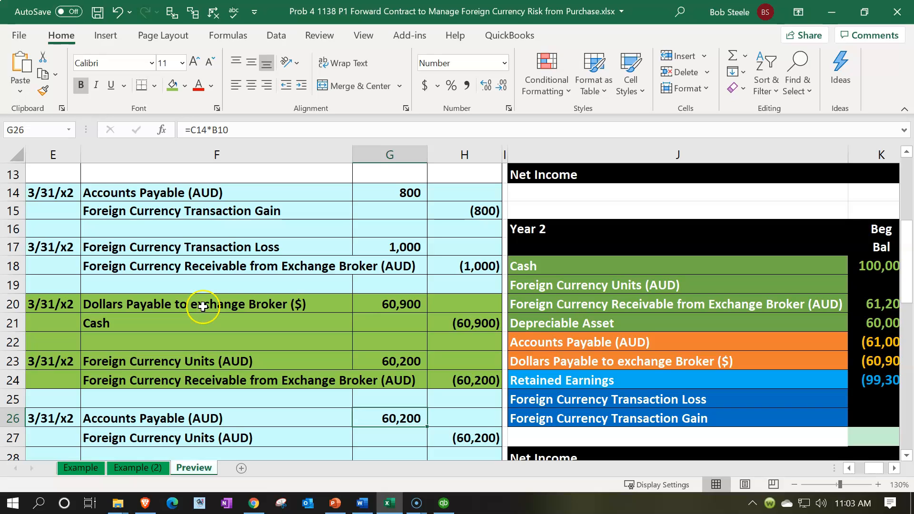
click(170, 246)
mouse_move(169, 246)
mouse_down()
mouse_move(414, 264)
mouse_move(435, 255)
mouse_up()
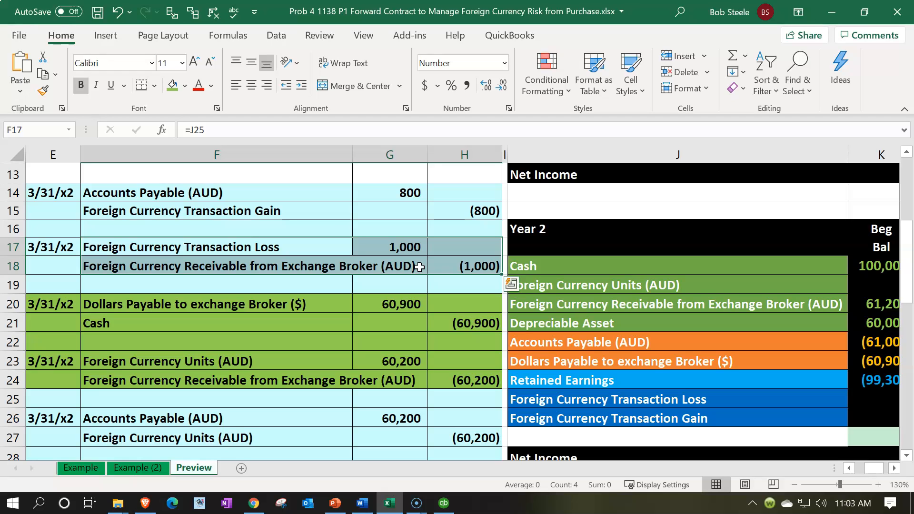
click(388, 303)
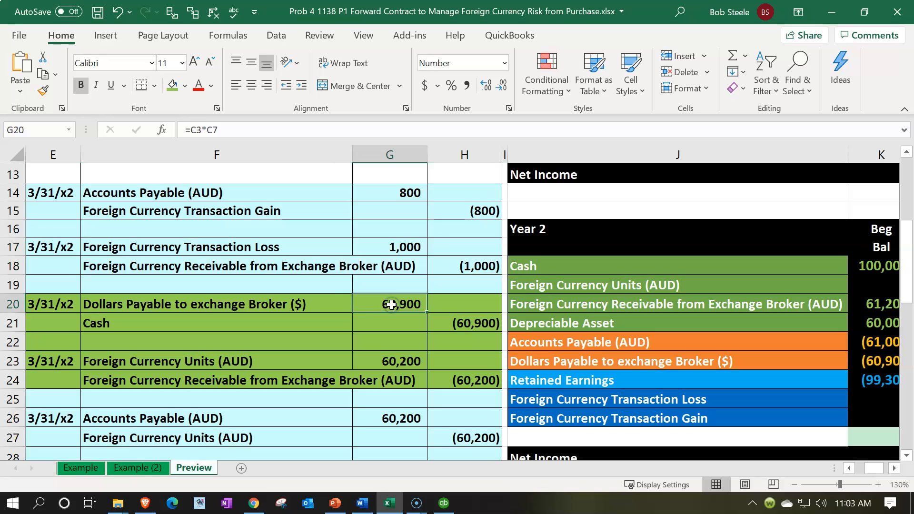
click(372, 337)
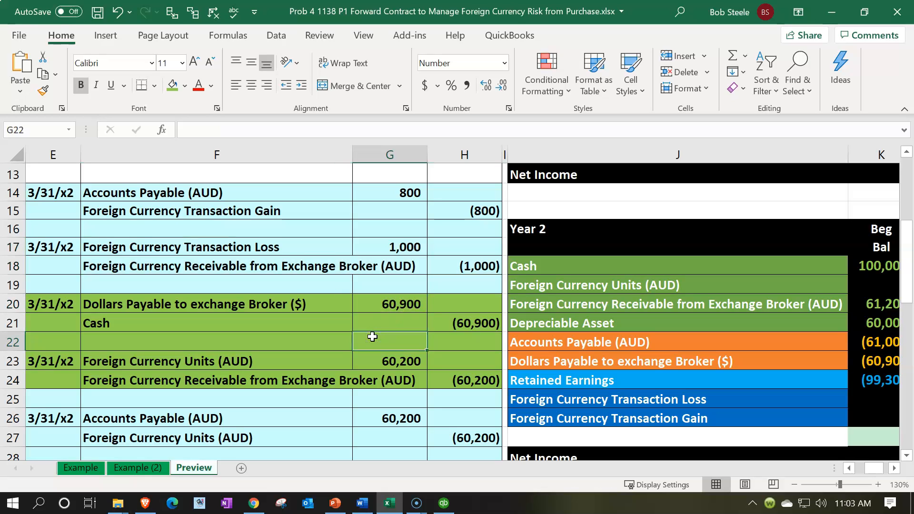
Step: Check the Accounts Payable (AUD) label in J7, then return to the QuickBooks report
scroll(372, 336, up, 3)
scroll(372, 338, down, 1)
scroll(372, 338, down, 1)
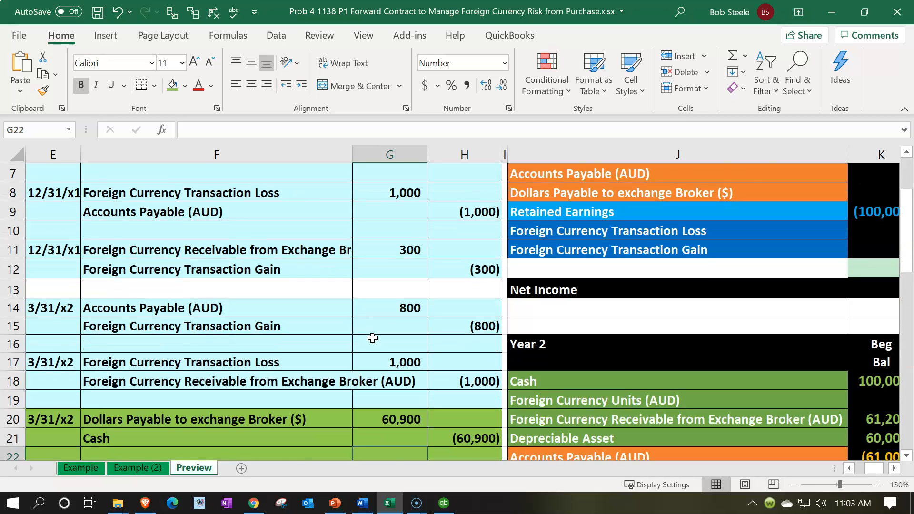
scroll(372, 338, up, 2)
click(803, 285)
scroll(550, 324, down, 1)
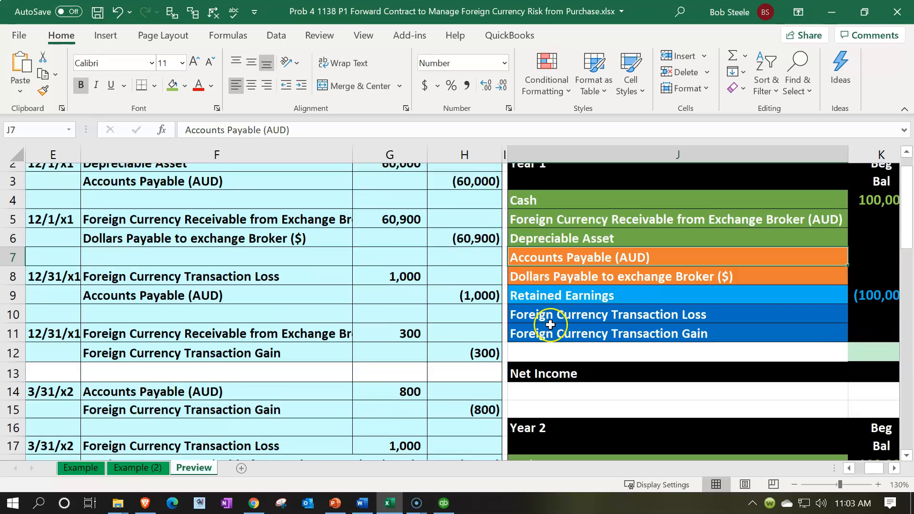
scroll(550, 324, down, 6)
scroll(548, 325, up, 2)
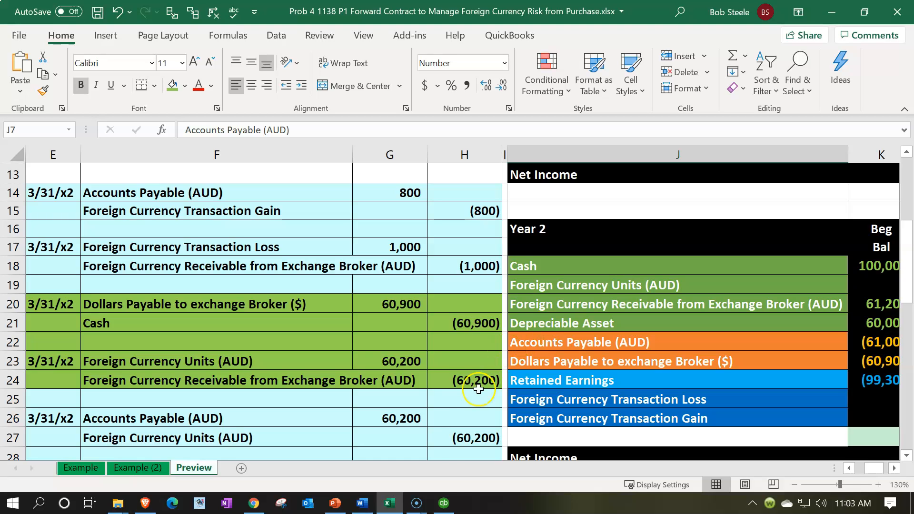
click(443, 503)
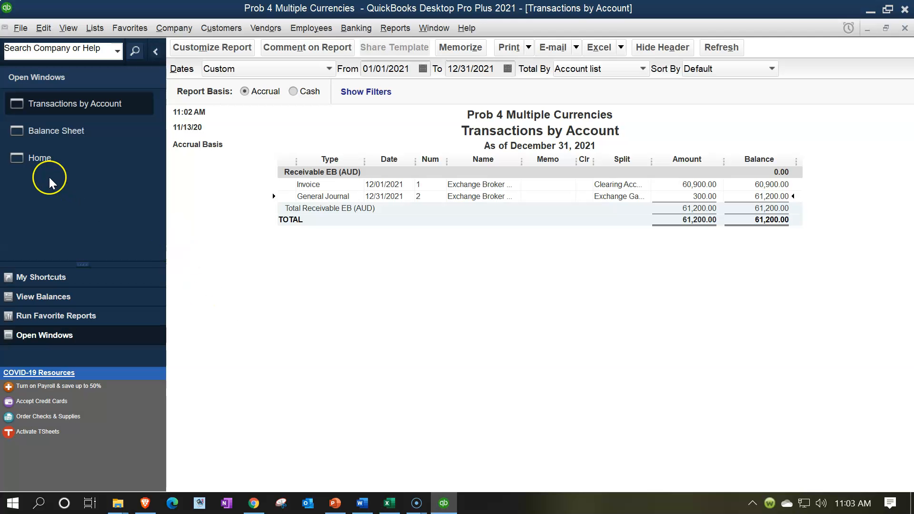
Step: Return QuickBooks to its Home page, then select the broker payment's Cash line in Excel
click(39, 161)
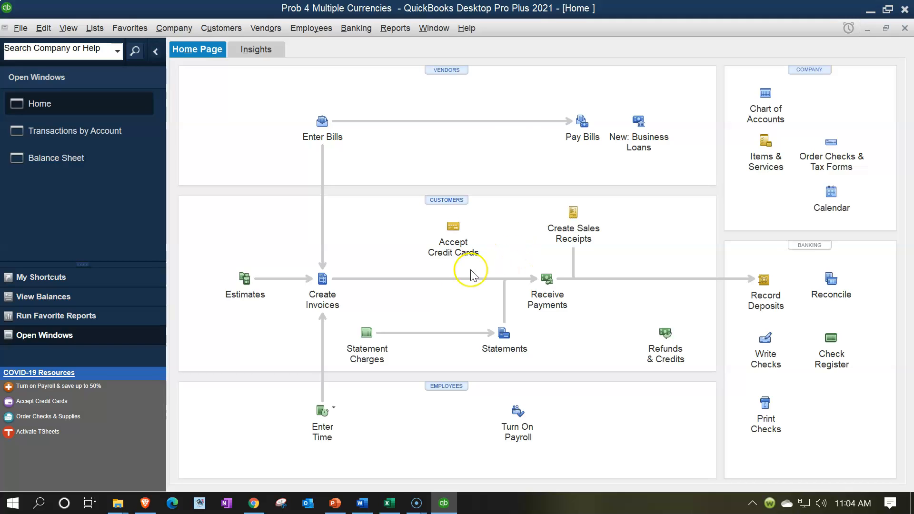
click(388, 500)
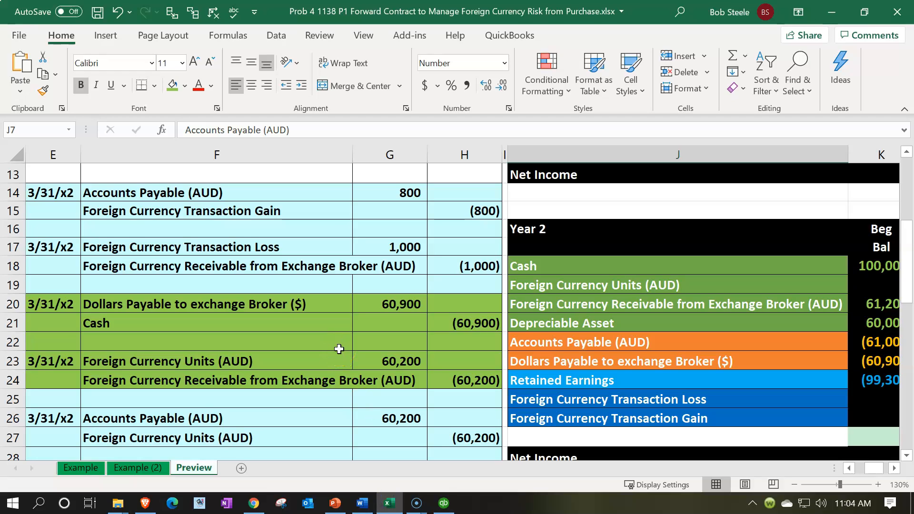
click(318, 322)
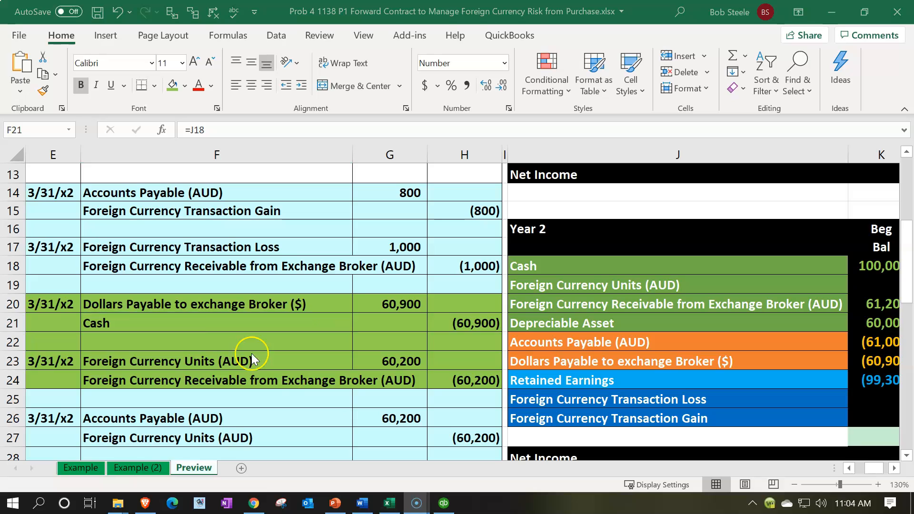
Step: Select the 3/31/x2 broker payment entry in E20:F21, then go back to QuickBooks
drag(71, 305, 465, 323)
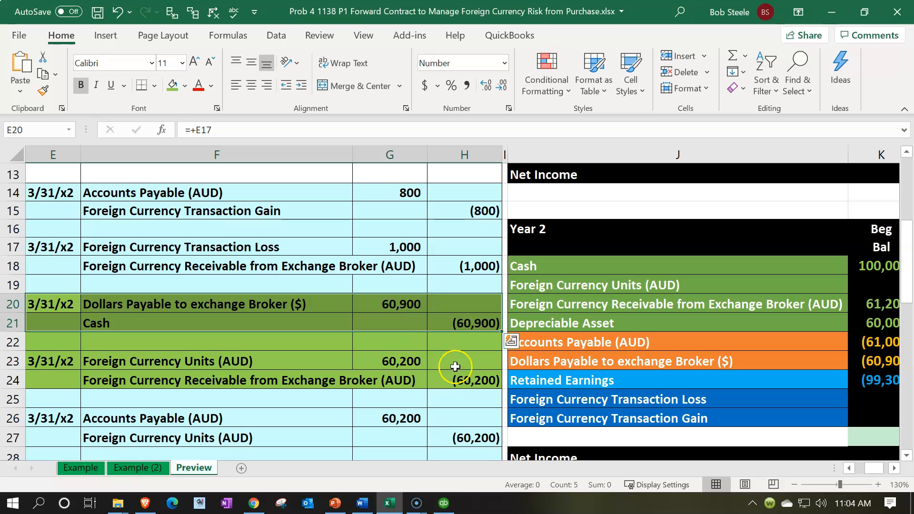
click(442, 503)
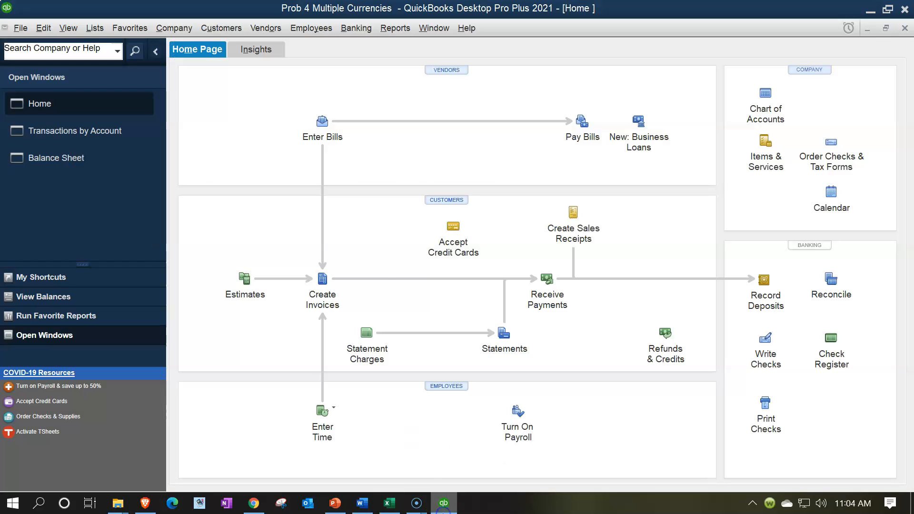
click(71, 156)
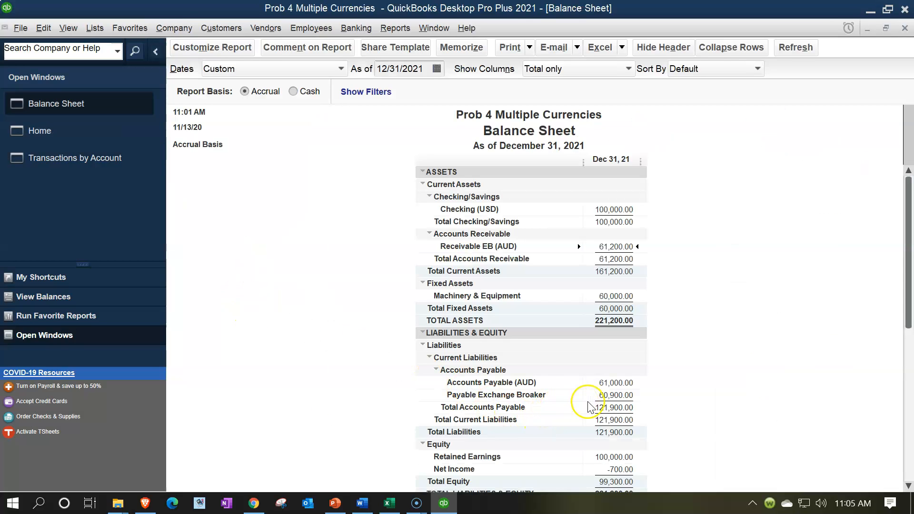
click(609, 400)
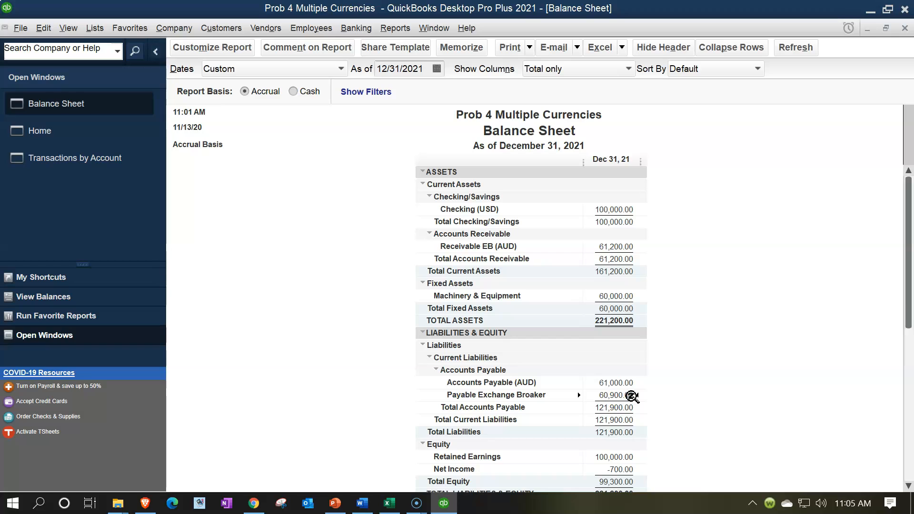
double_click(632, 395)
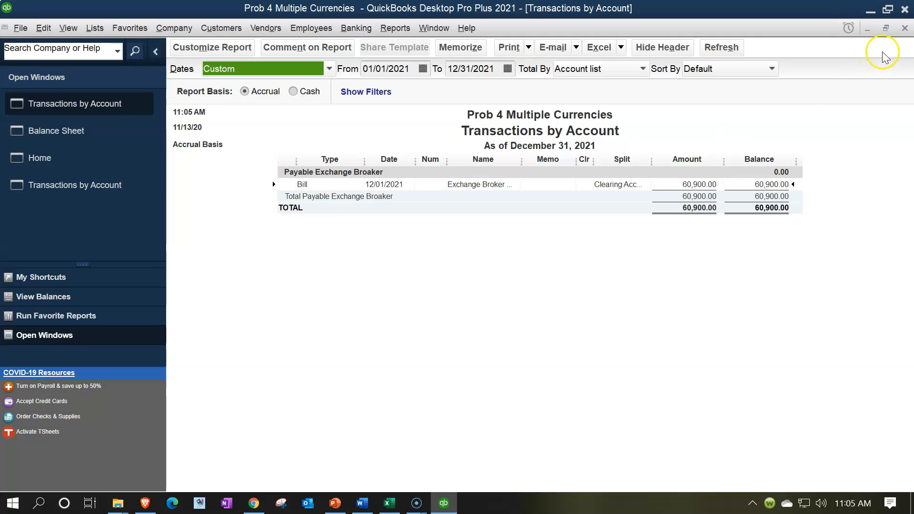
click(903, 28)
click(80, 131)
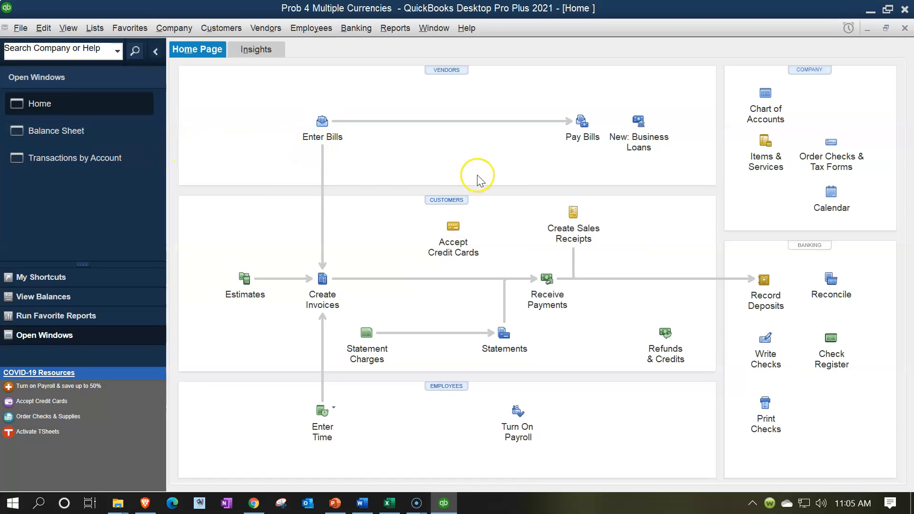
click(577, 142)
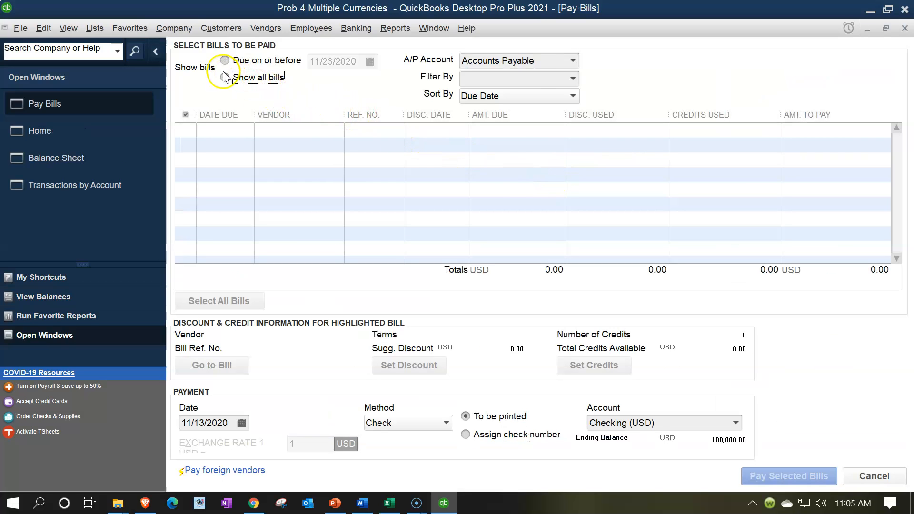
Step: In Pay Bills, choose the Payable Exchange Broaker account and mark the 60,900.00 bill
click(573, 60)
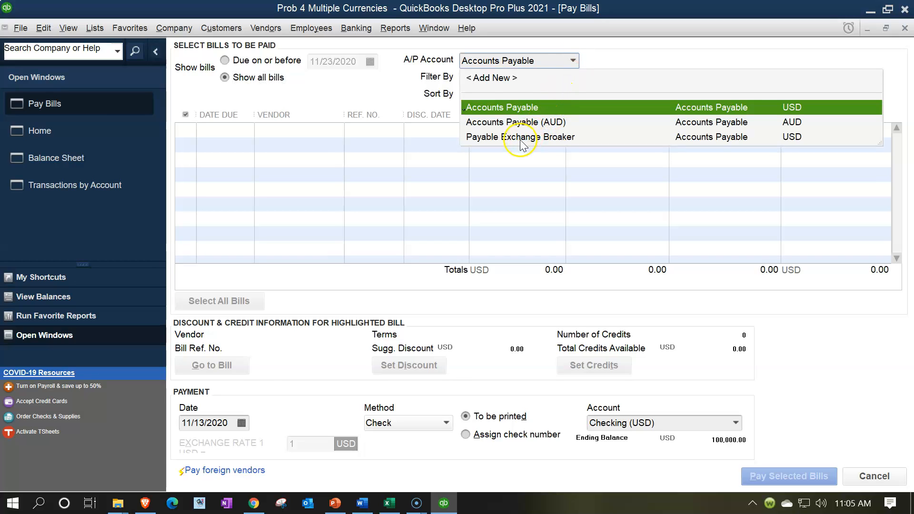
click(804, 138)
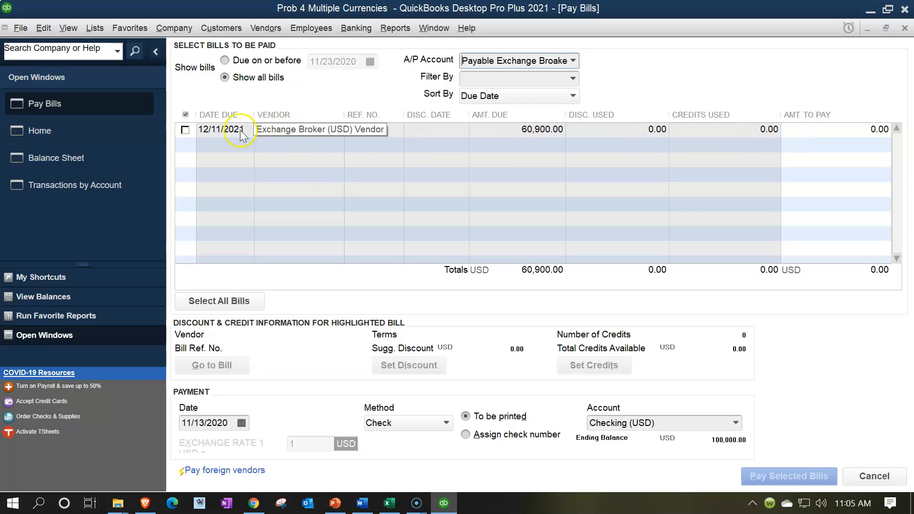
click(186, 129)
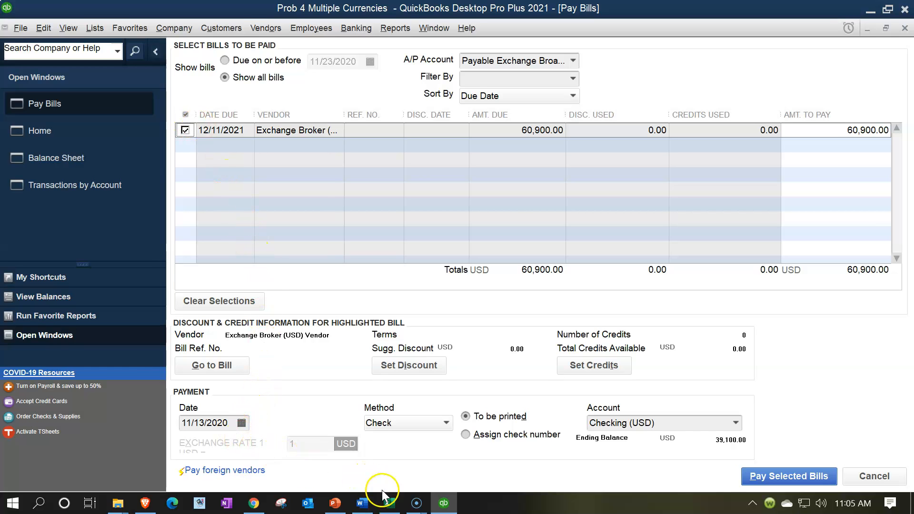
click(391, 505)
click(393, 507)
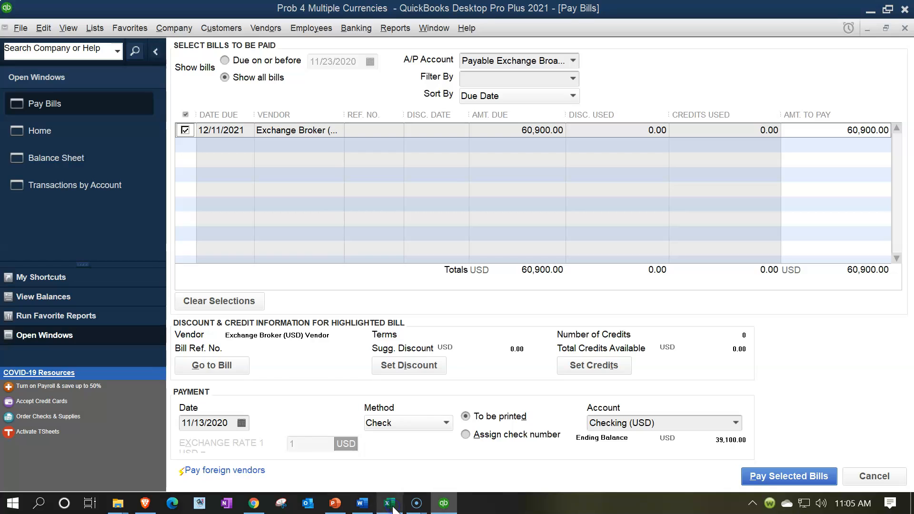
Step: Pay the bill dated 03/31/2022 with an assigned check number, accepting the confirmation prompts
click(232, 423)
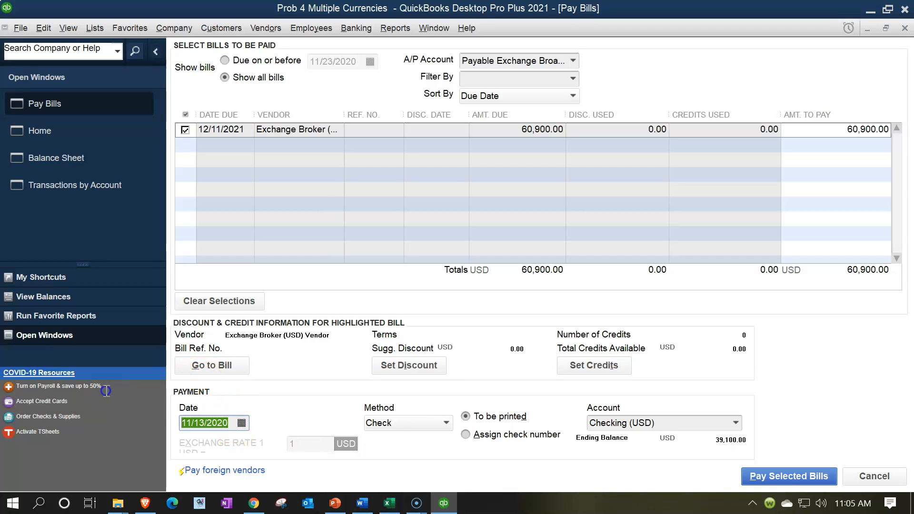
text(03/31/2)
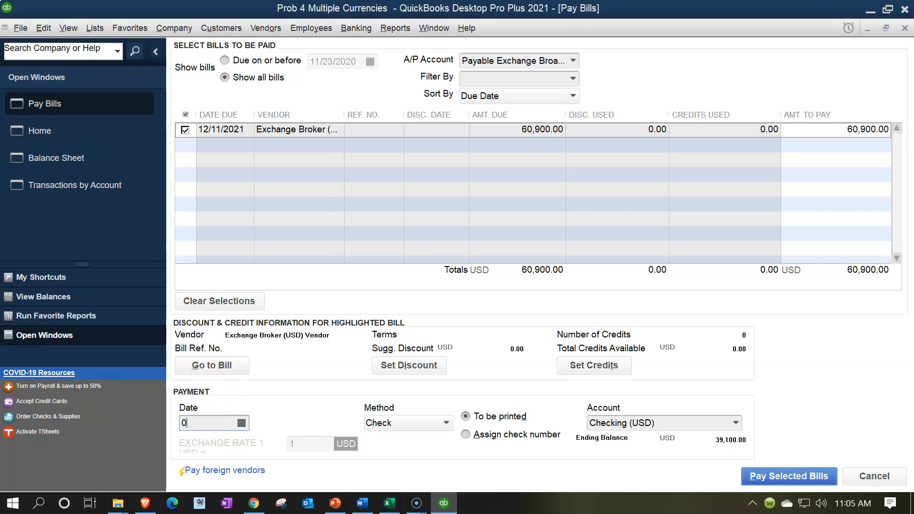
text(022)
key(Tab)
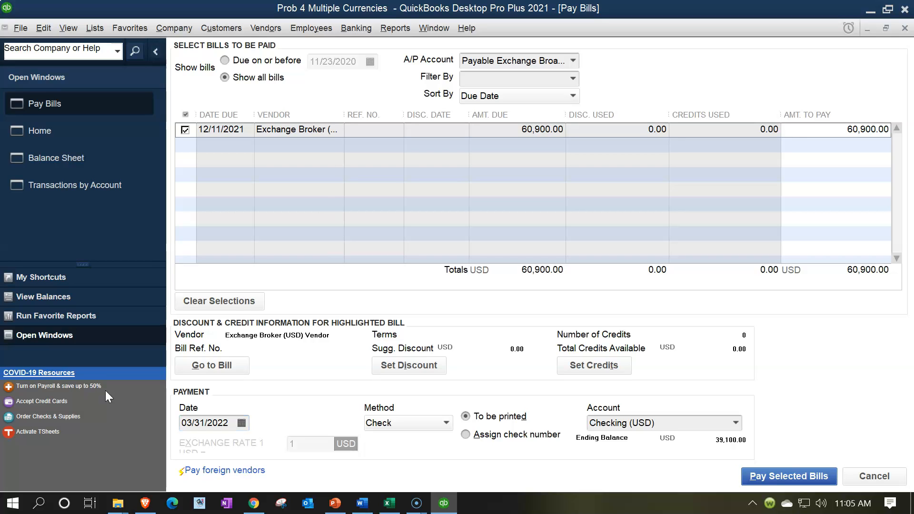
click(478, 435)
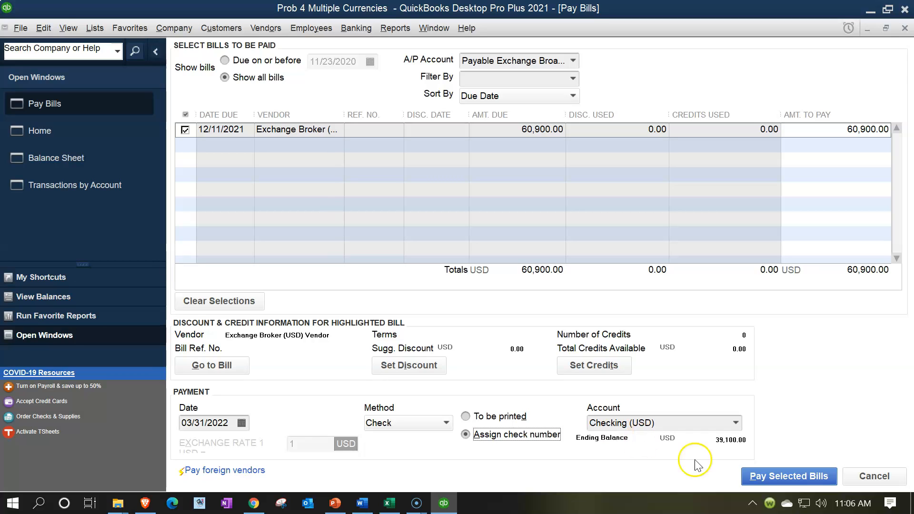
click(781, 477)
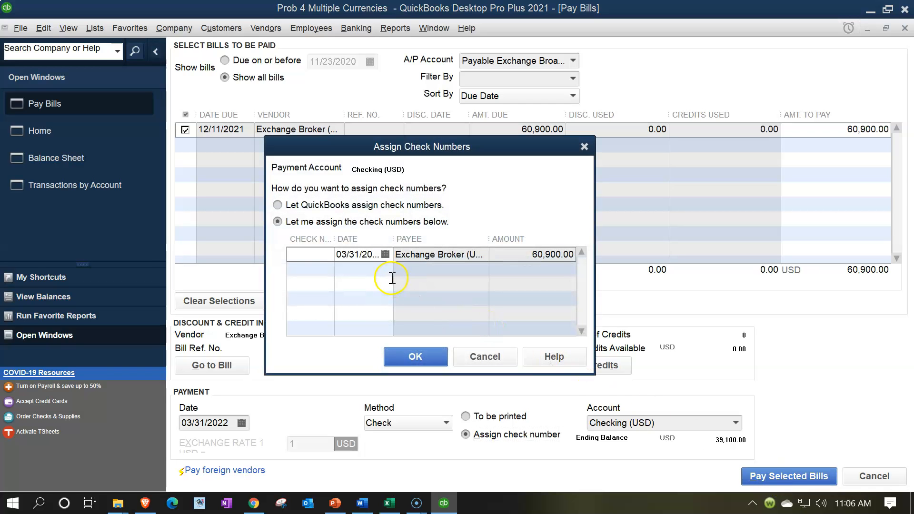
click(390, 361)
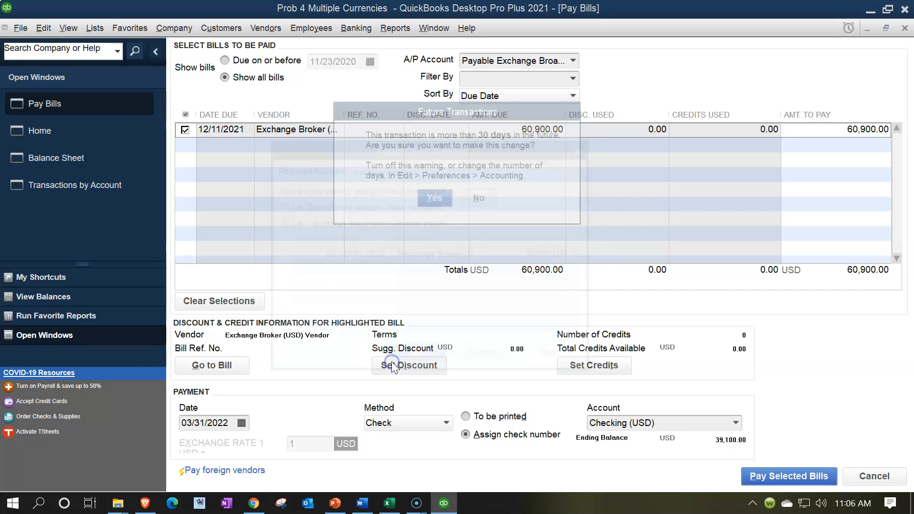
click(431, 200)
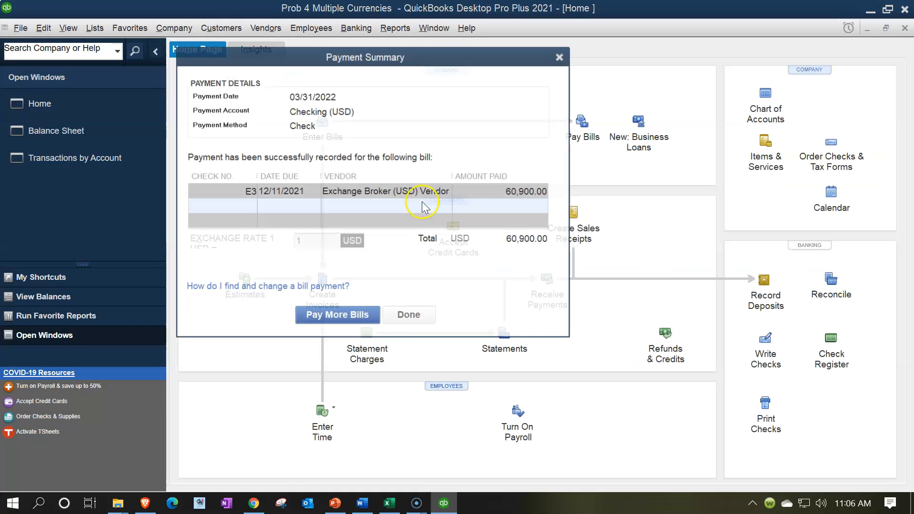
click(565, 52)
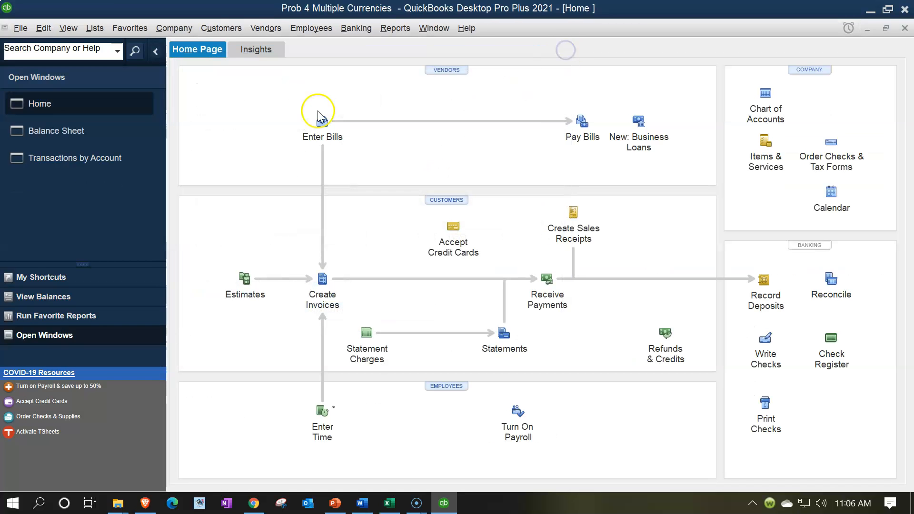
click(79, 130)
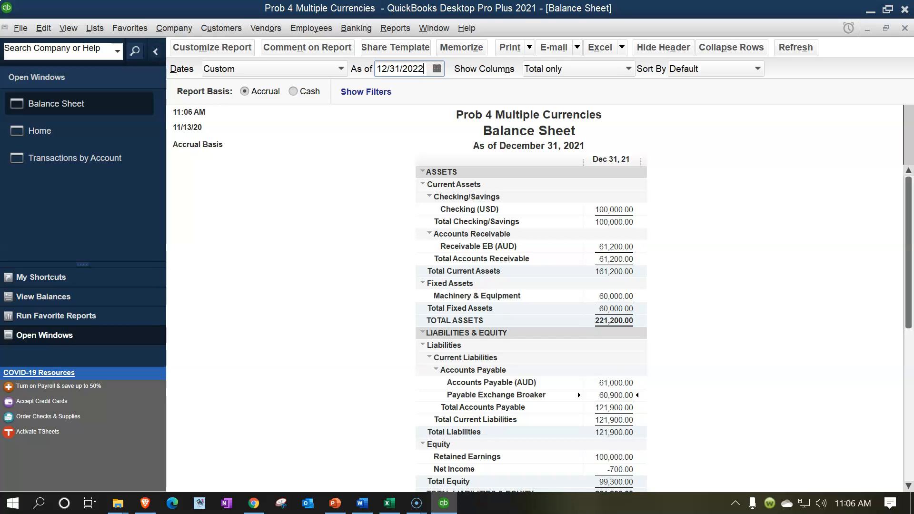
Step: Refresh the Balance Sheet to December 31, 2022 and inspect Checking (USD) transactions from 12/31/2021
click(691, 249)
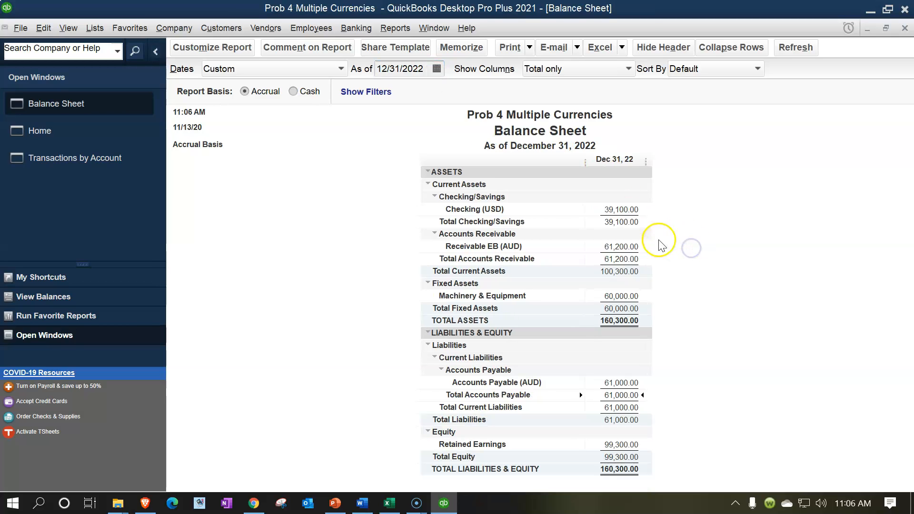
double_click(625, 209)
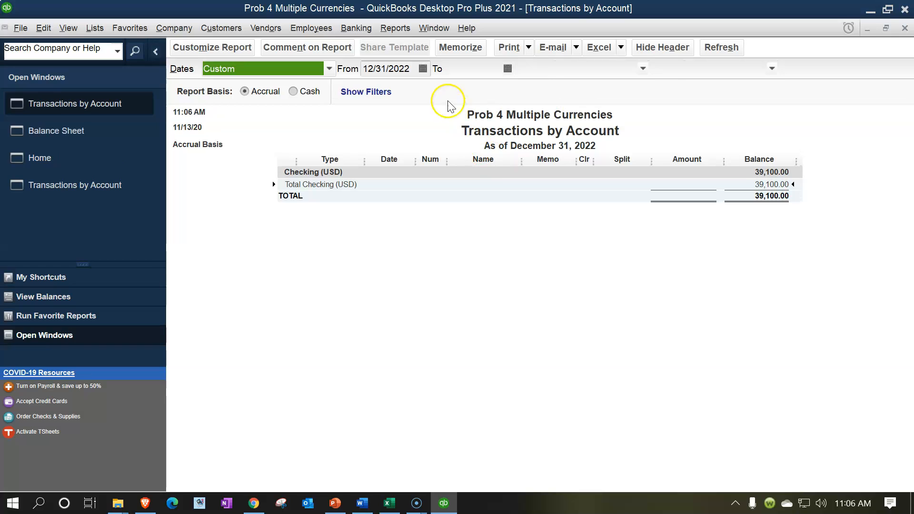
click(416, 76)
key(BackSpace)
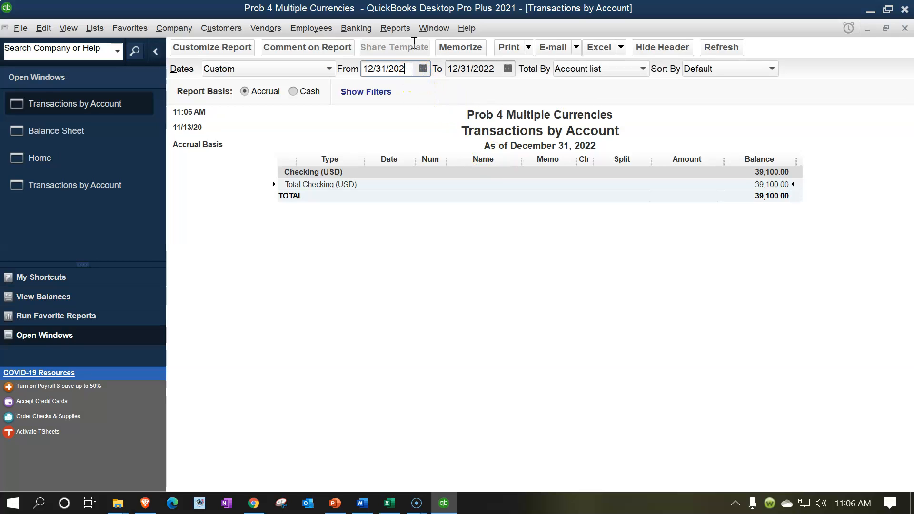
click(470, 302)
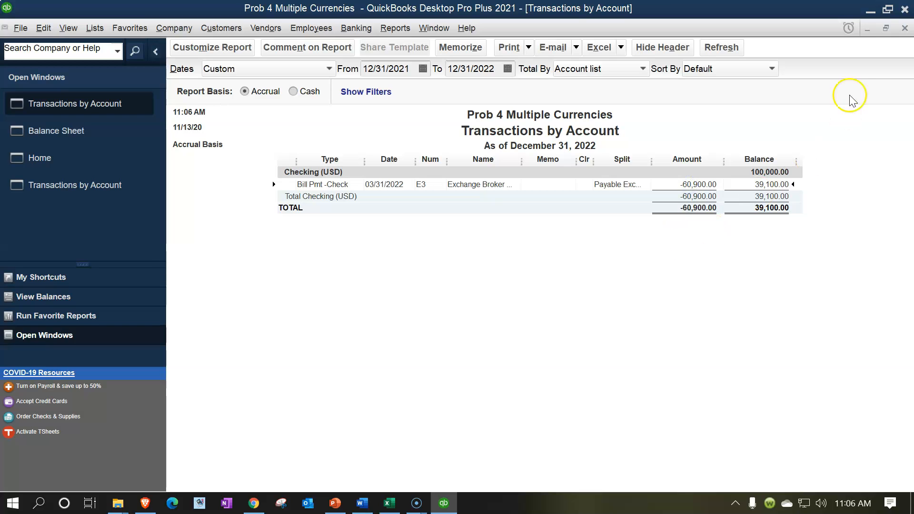
click(904, 28)
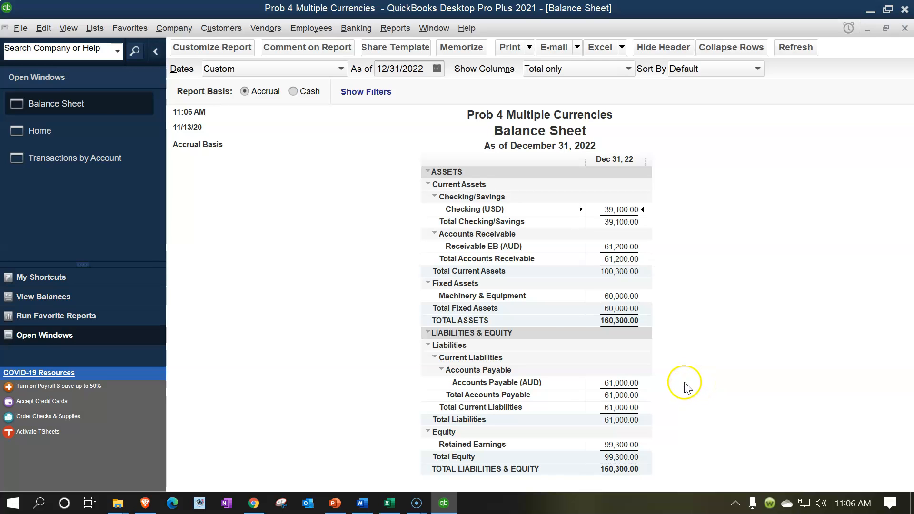
click(393, 29)
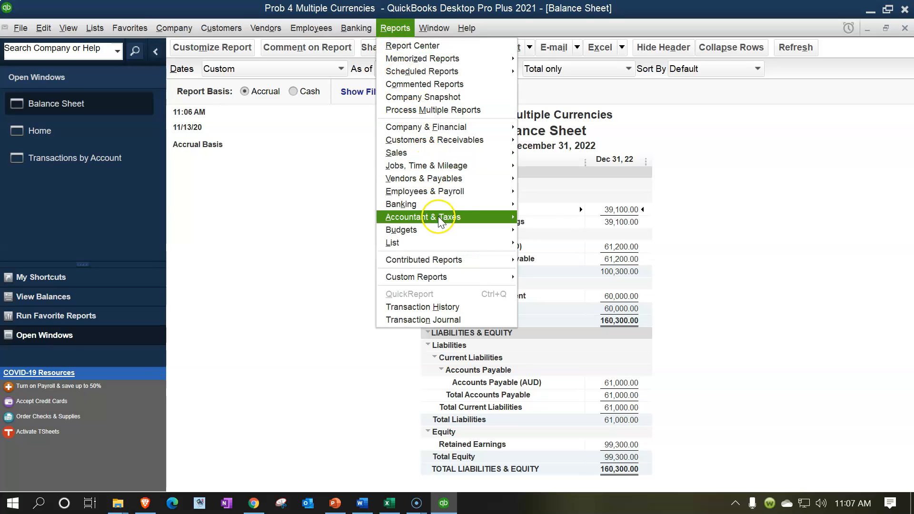
Step: Open the Trial Balance for 01/01/2022 through 12/31/2022
mouse_move(516, 217)
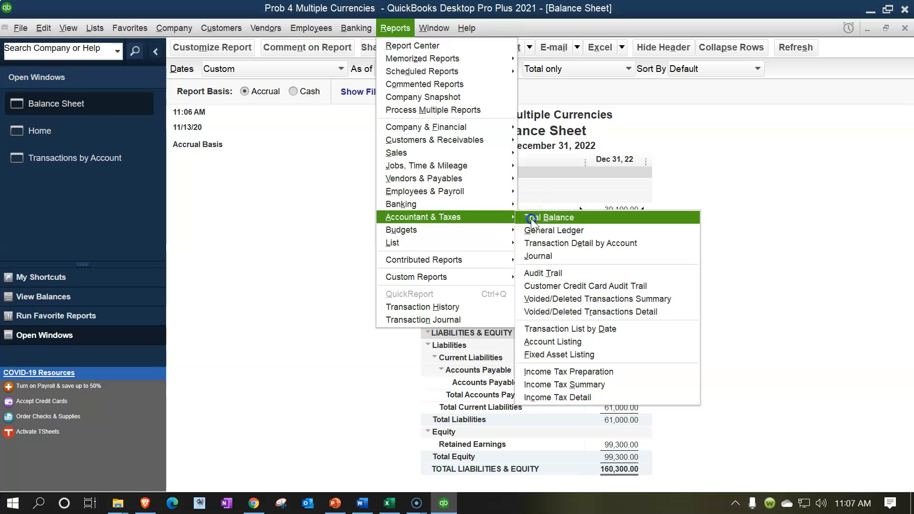
click(528, 162)
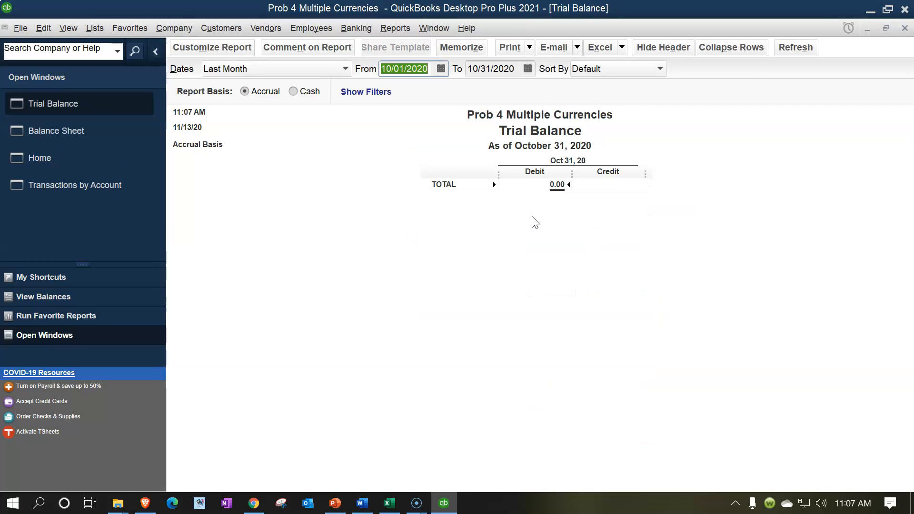
text(0101)
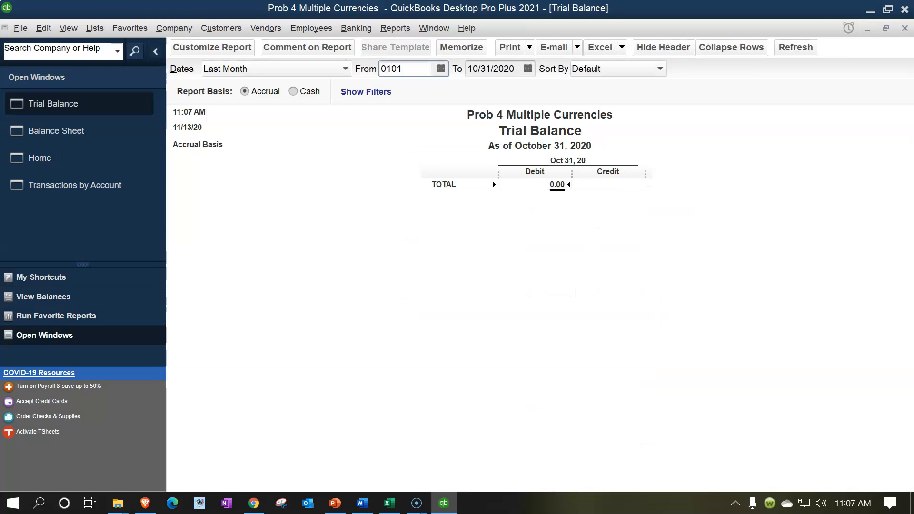
key(Tab)
text(12)
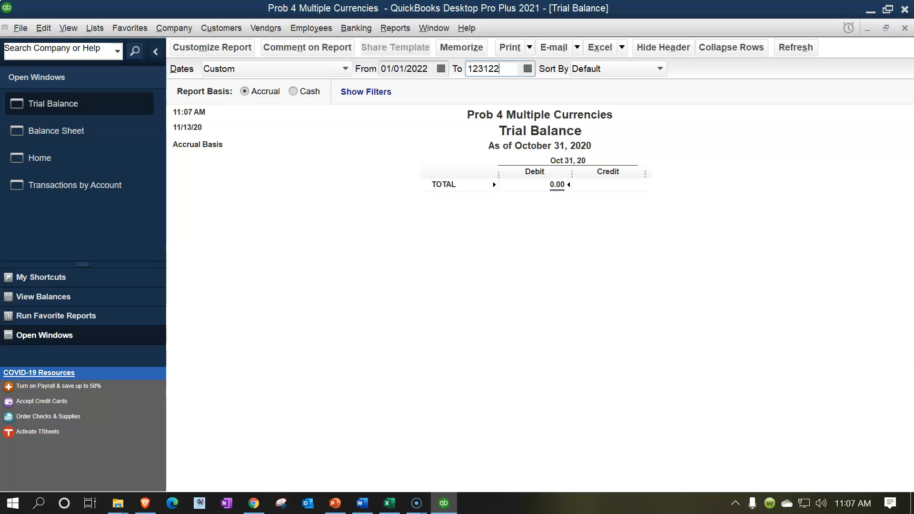
key(Tab)
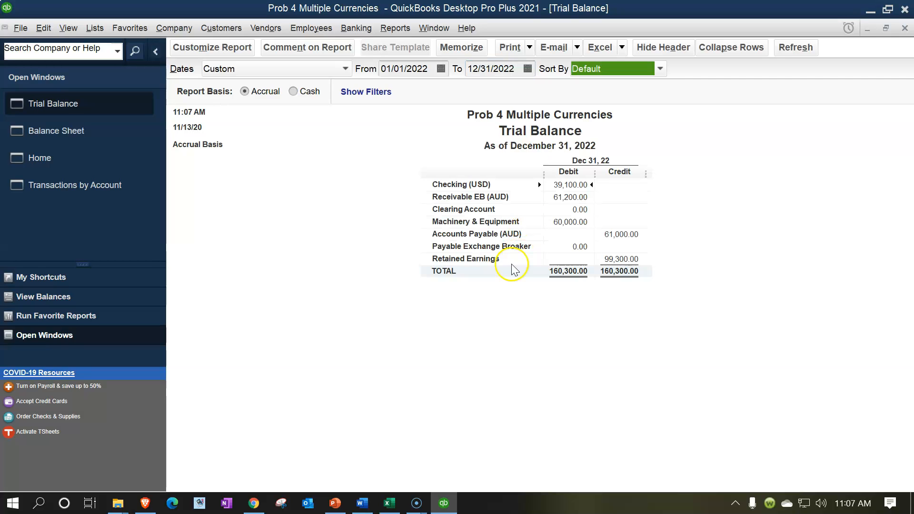
Step: Inspect Payable Exchange Broaker's transactions, then the Balance Sheet's Receivable EB (AUD) line and Excel cell F24
click(562, 246)
double_click(580, 248)
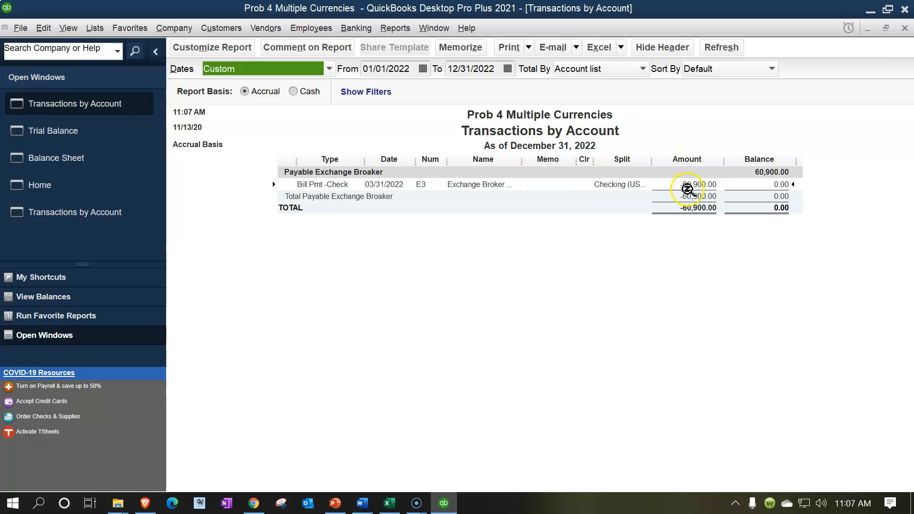
click(904, 31)
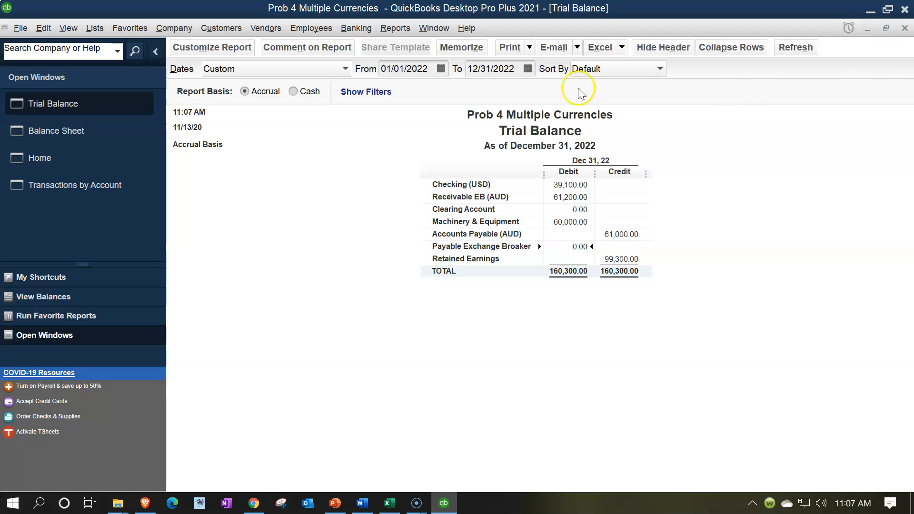
click(97, 129)
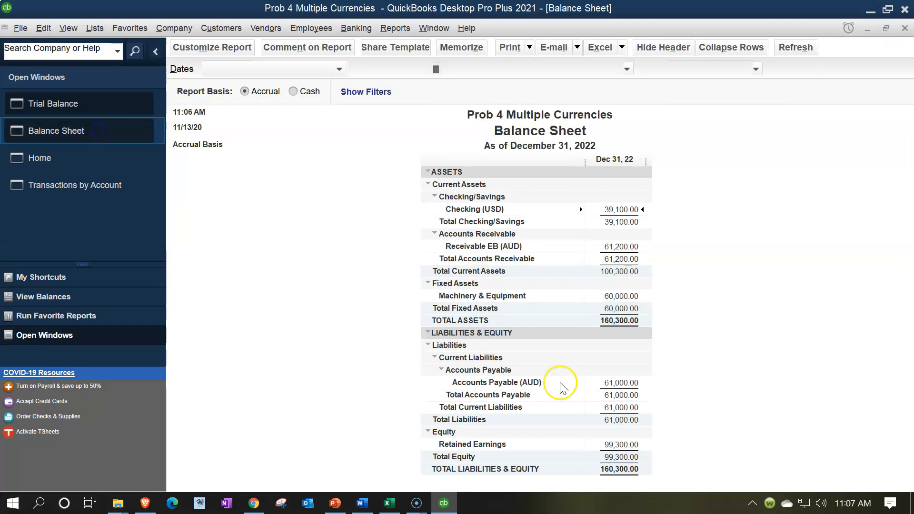
click(624, 247)
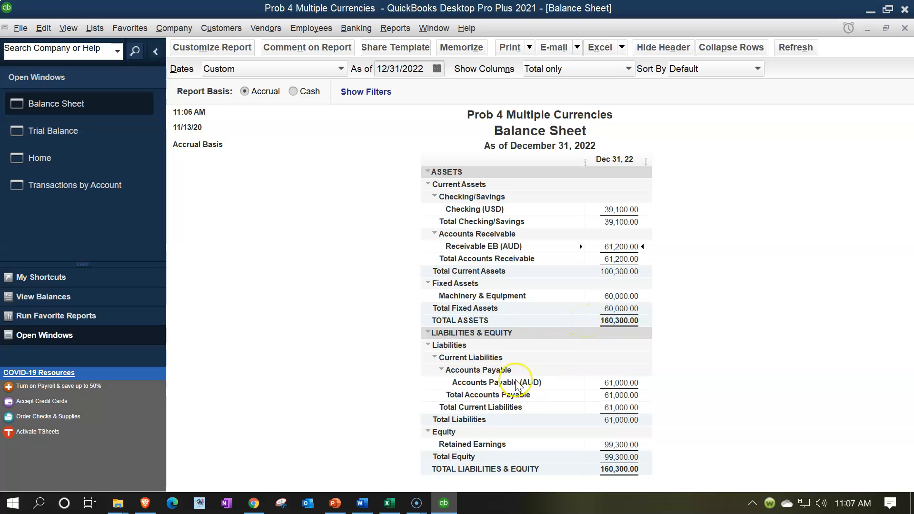
click(392, 505)
click(233, 381)
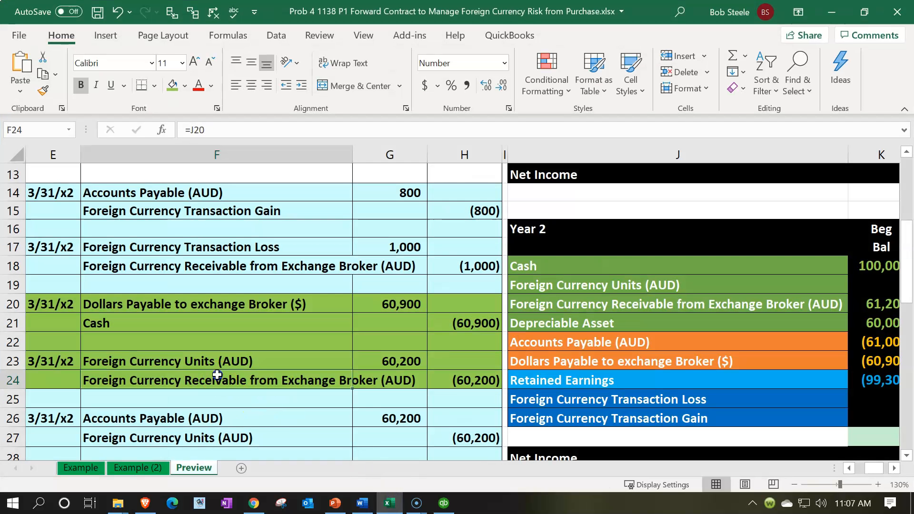
Step: Check the formula in F23 and read the 03/31/x2 spot rate 0.602 in B10
click(185, 363)
scroll(247, 365, down, 1)
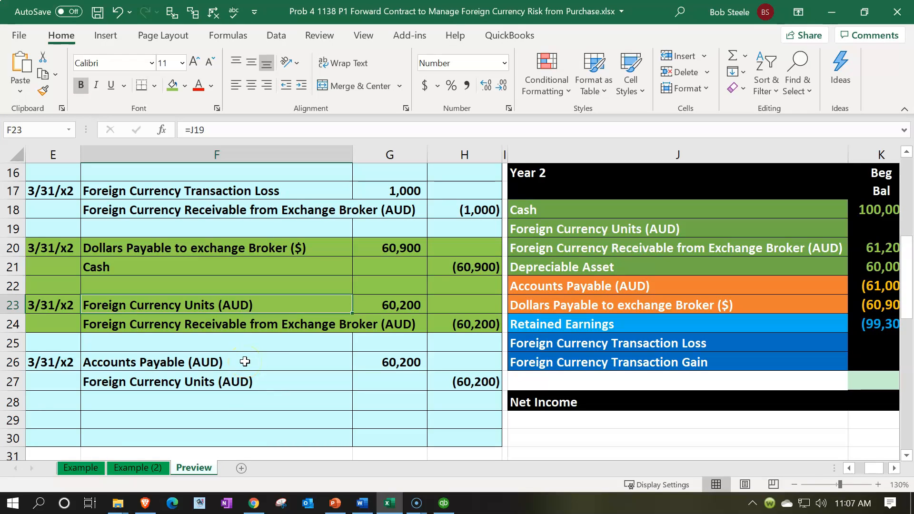
scroll(245, 361, up, 1)
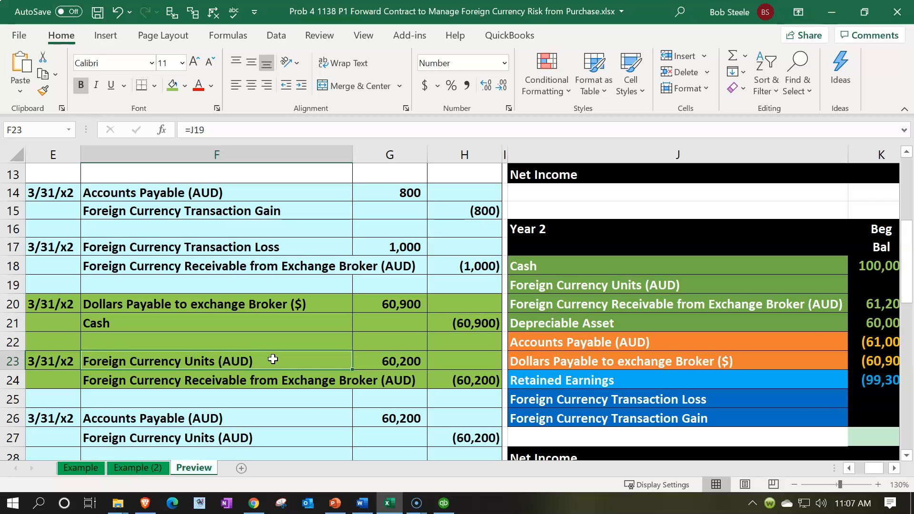
key(Left)
key(Left)
key(Left)
key(Left)
key(Left)
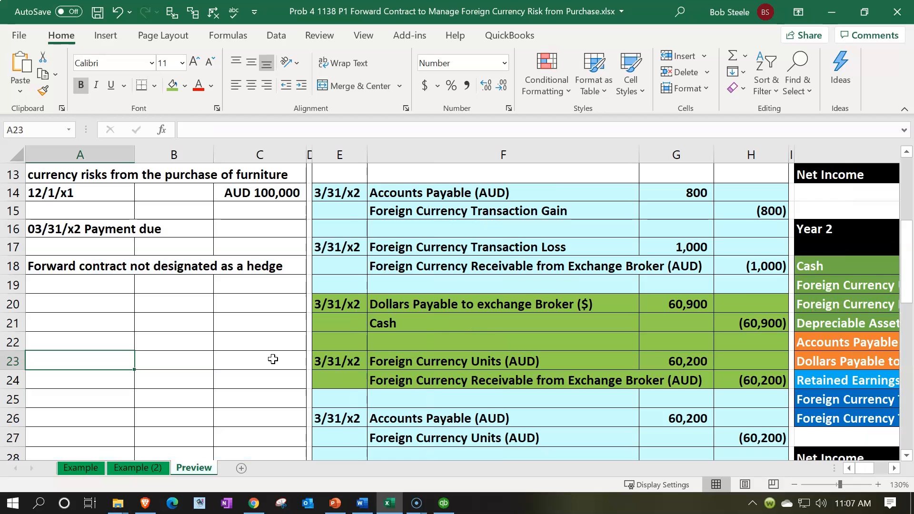
scroll(273, 358, up, 3)
click(194, 289)
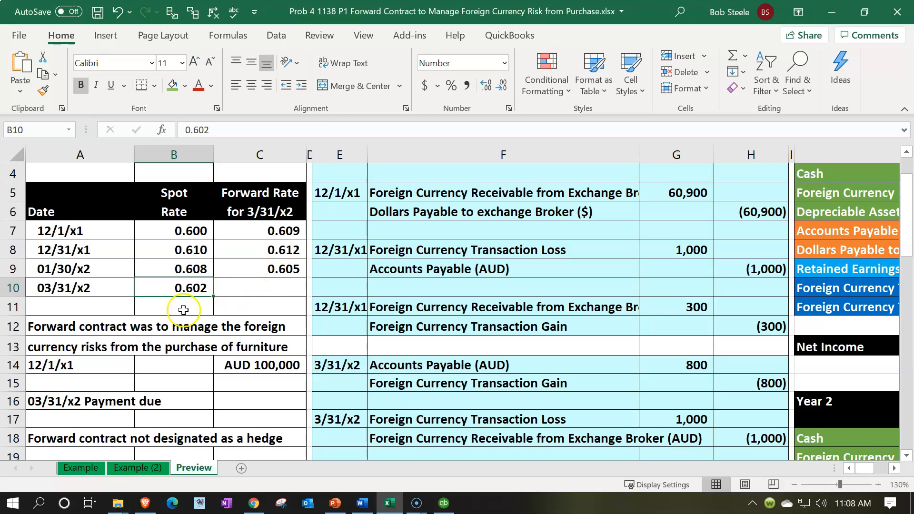
click(444, 503)
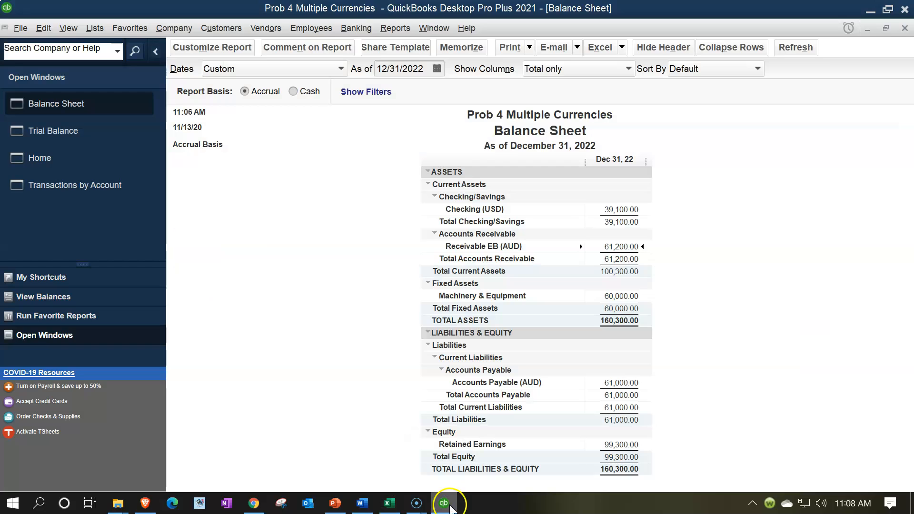
Step: Open the Currency List, view its Activities menu, and select Australian Dollar at .724194
click(96, 30)
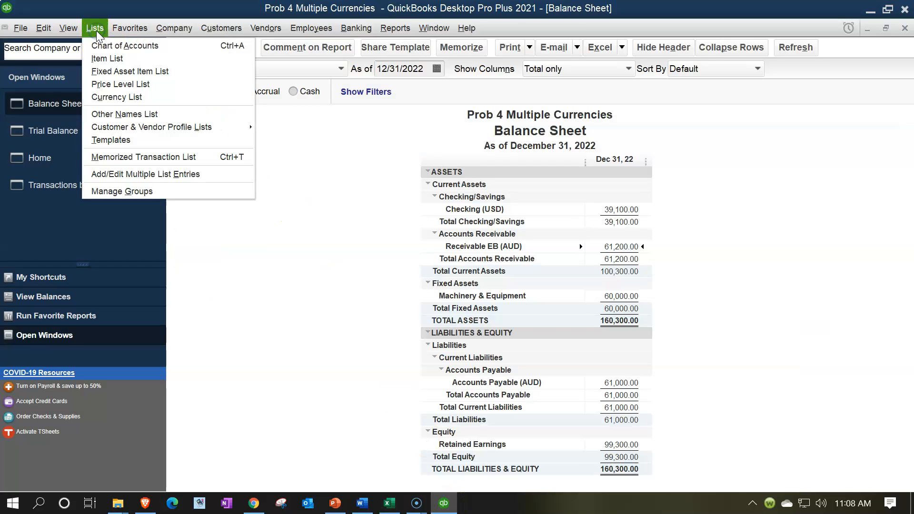
click(114, 97)
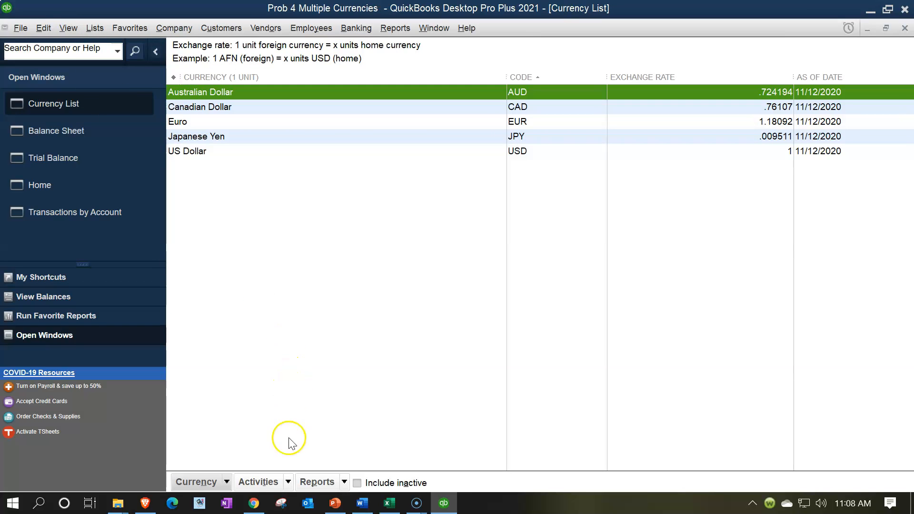
click(288, 482)
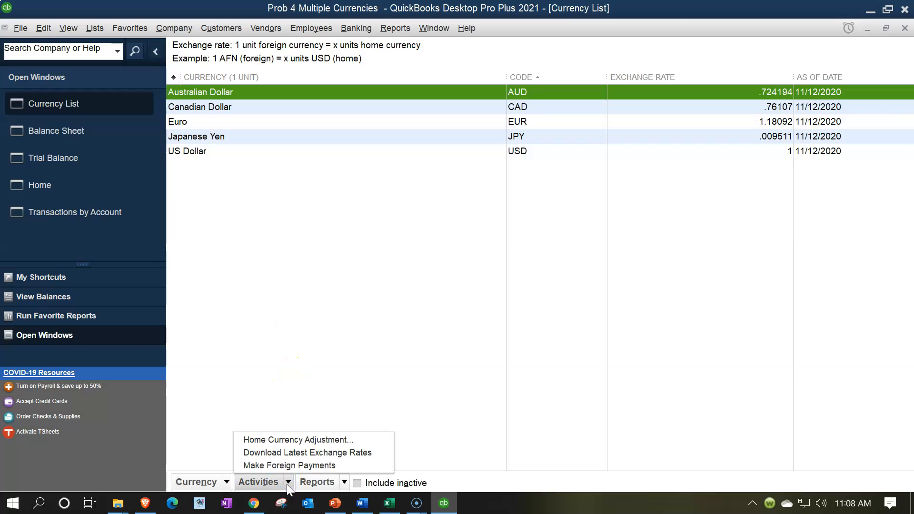
click(280, 456)
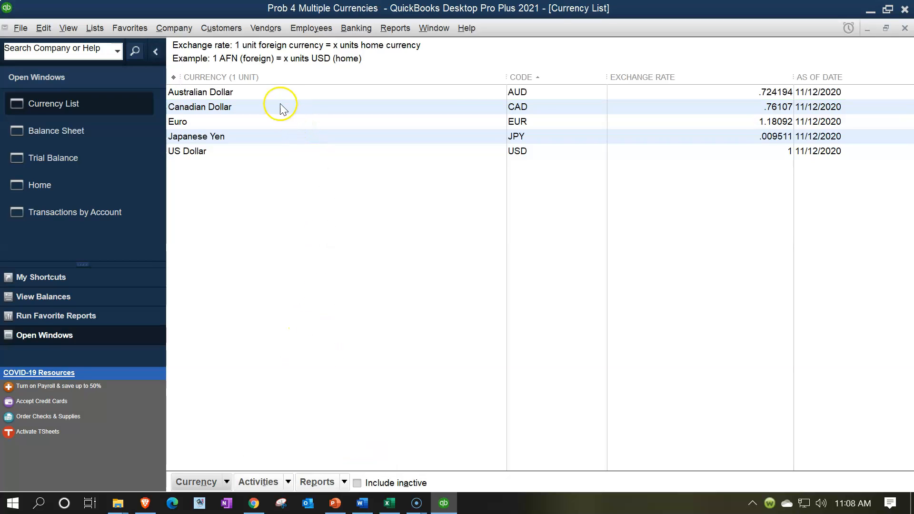
click(275, 90)
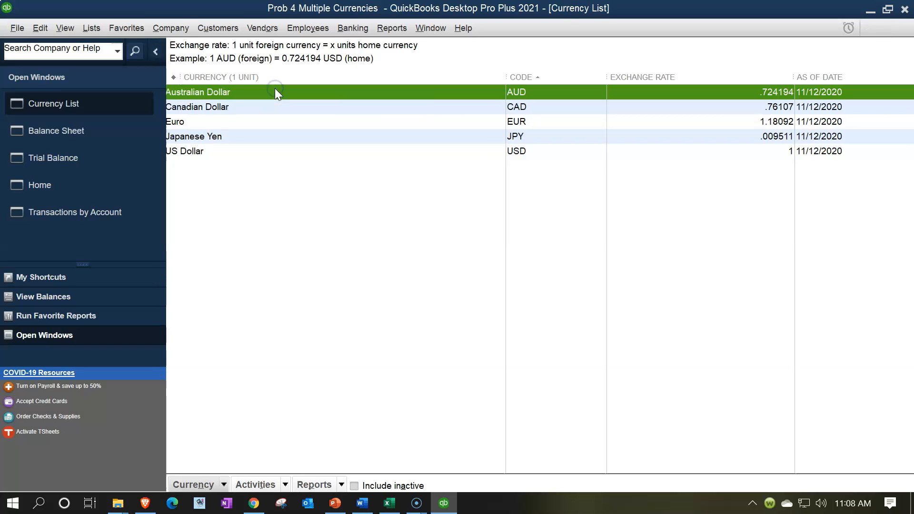
Step: Add a new Australian Dollar exchange-rate row dated 03/31/2022, checking the date in the worksheet
double_click(275, 91)
click(525, 231)
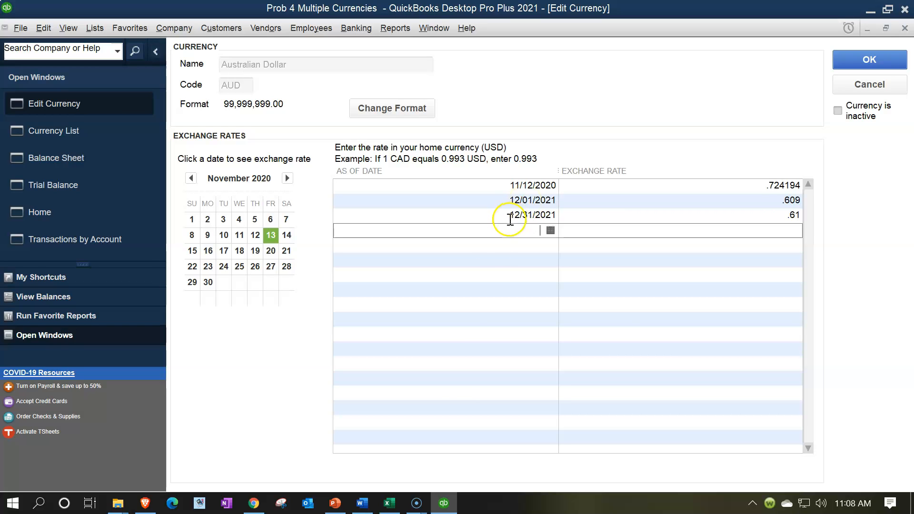
click(393, 507)
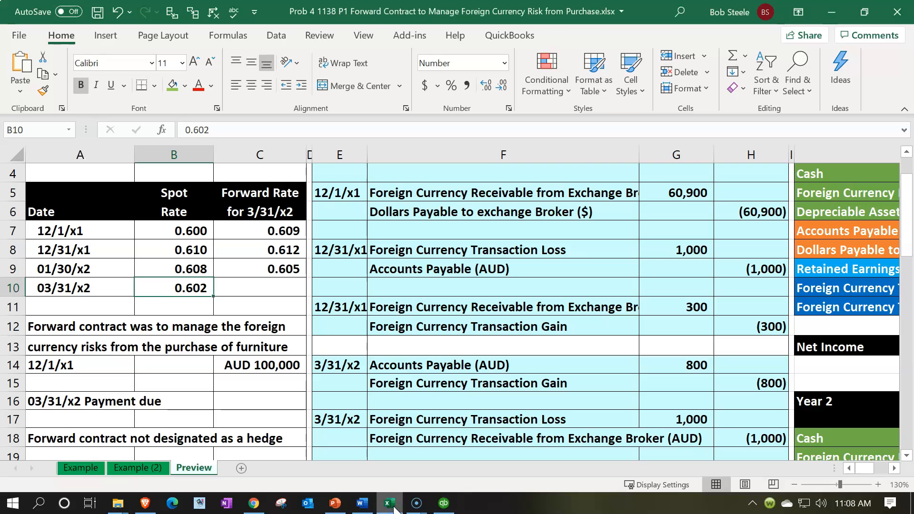
click(393, 506)
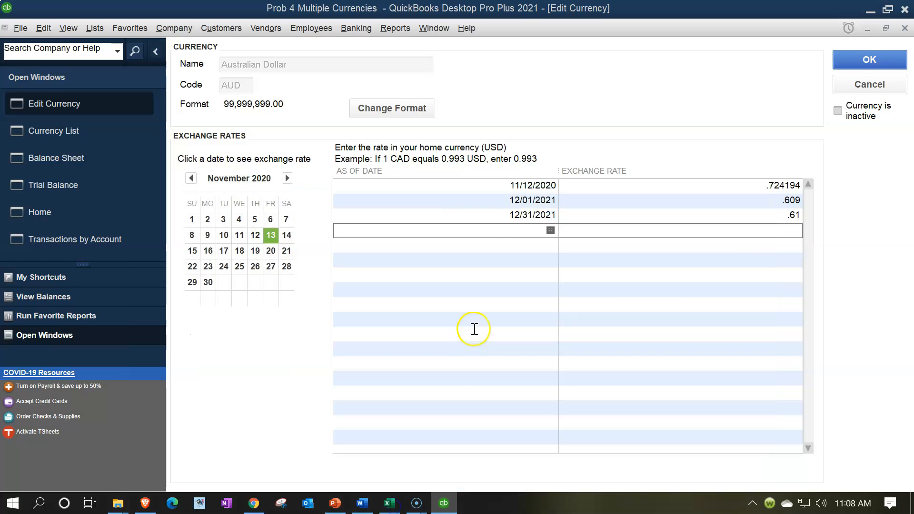
text(03/31/2022)
key(Tab)
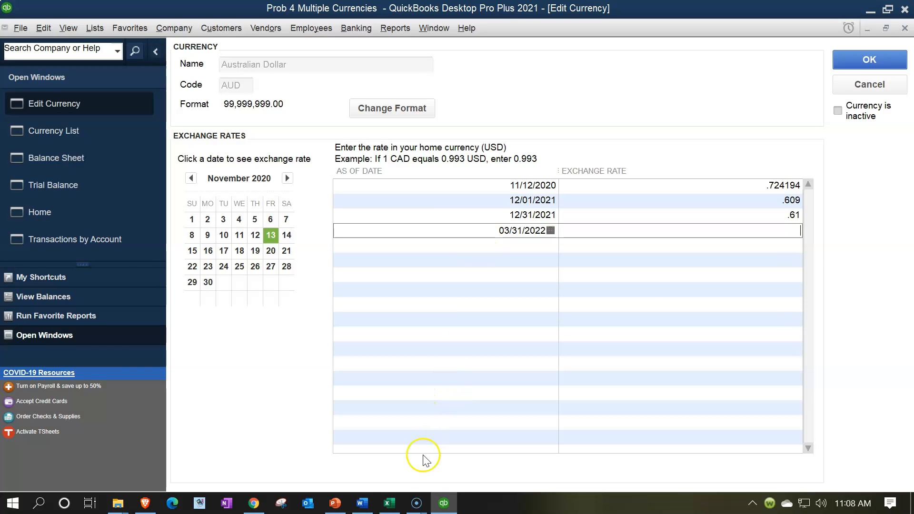
Step: Enter the .602 rate, verified against the worksheet, and save the Australian Dollar currency
click(393, 504)
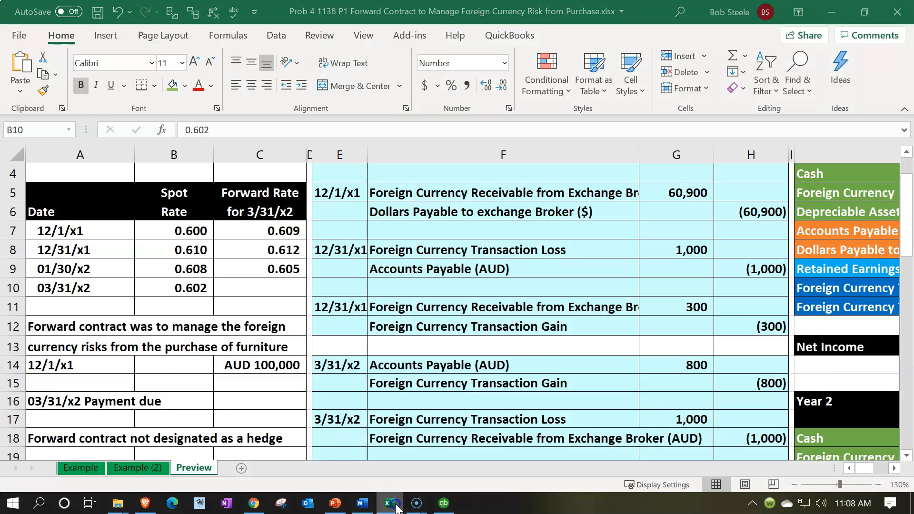
click(389, 504)
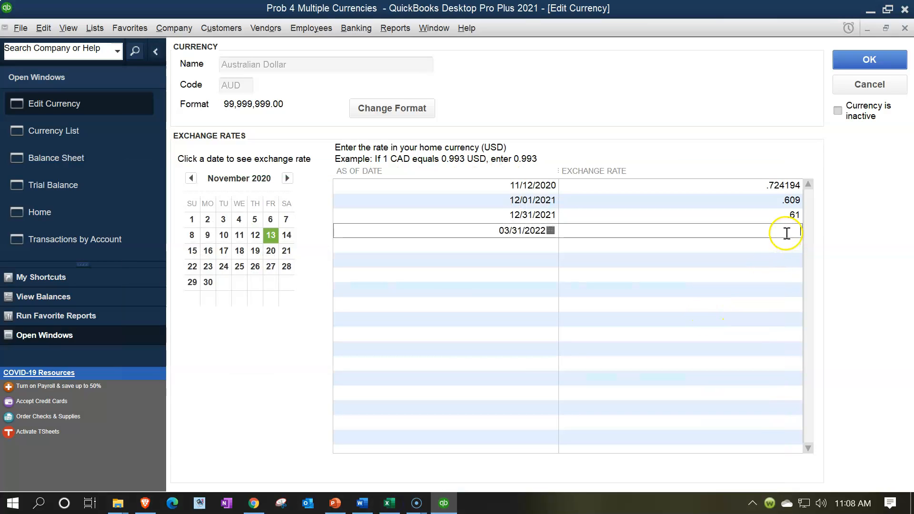
text(.602)
key(Return)
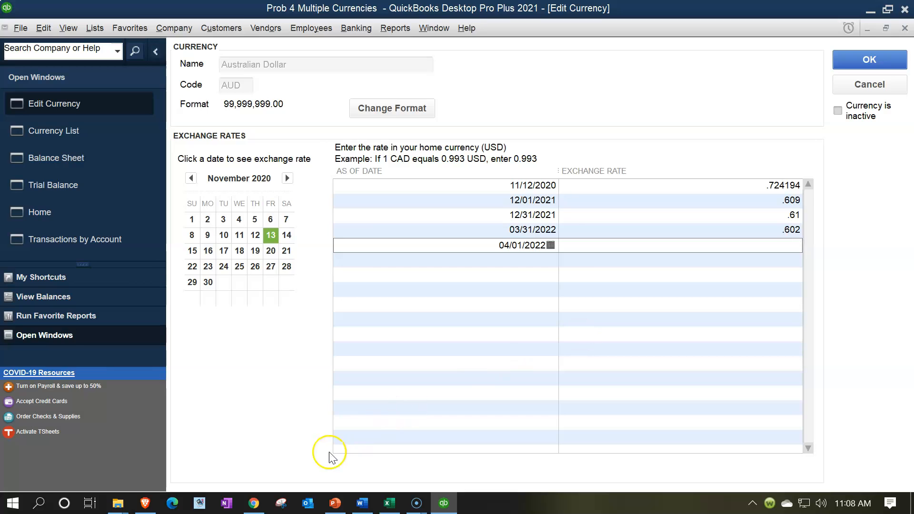
click(387, 504)
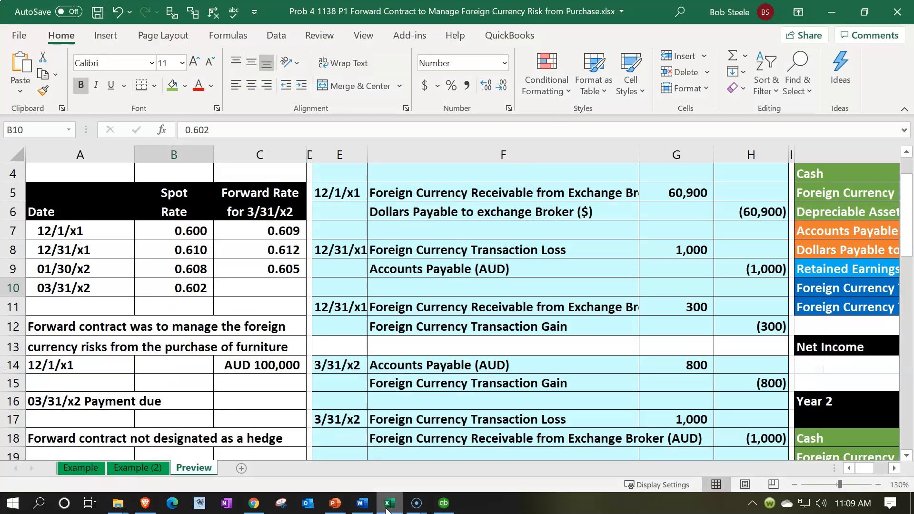
click(386, 504)
click(860, 64)
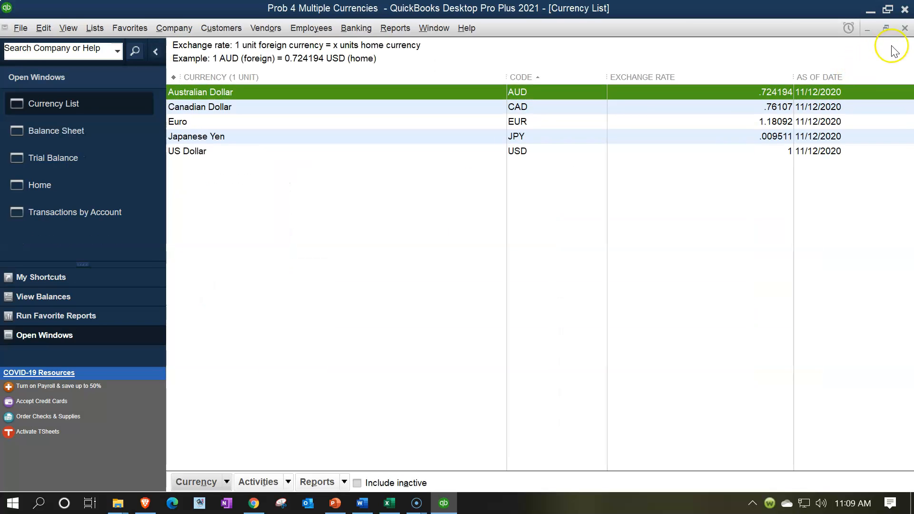
Step: Close the Currency List and return to the QuickBooks Home page
click(905, 28)
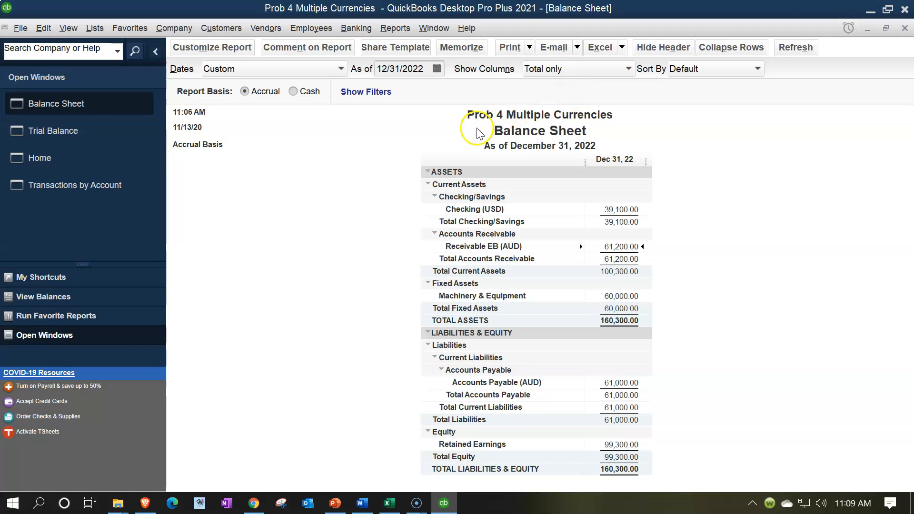
click(84, 158)
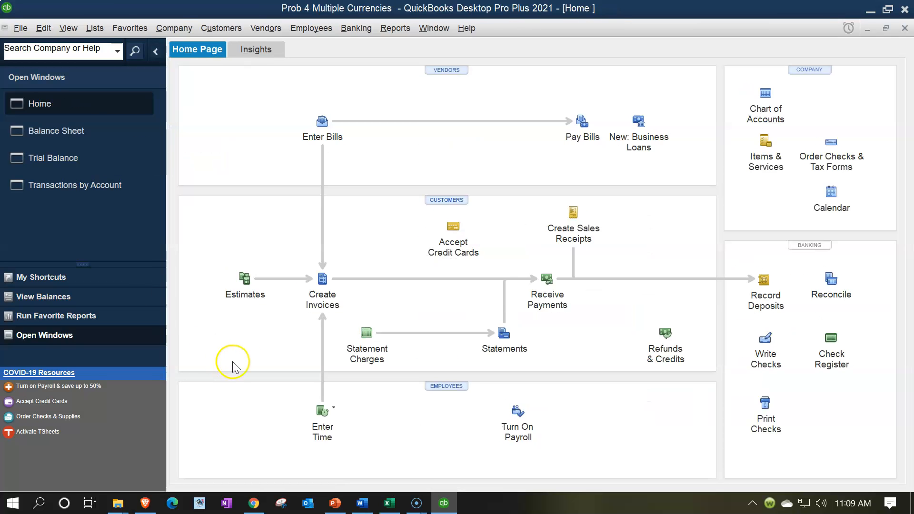
click(552, 291)
Step: Start a payment from Exchange Broker (AUD) Cust using the Receivable EB (AUD) account
click(544, 281)
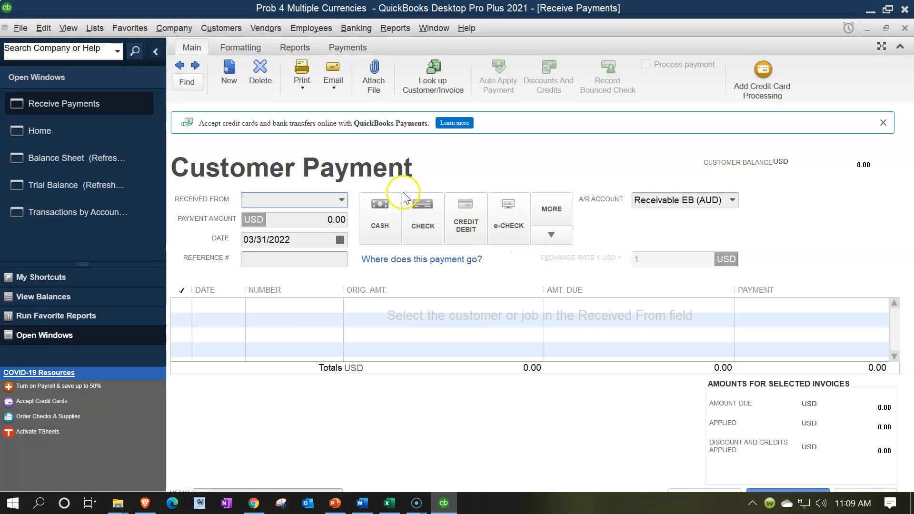
click(352, 183)
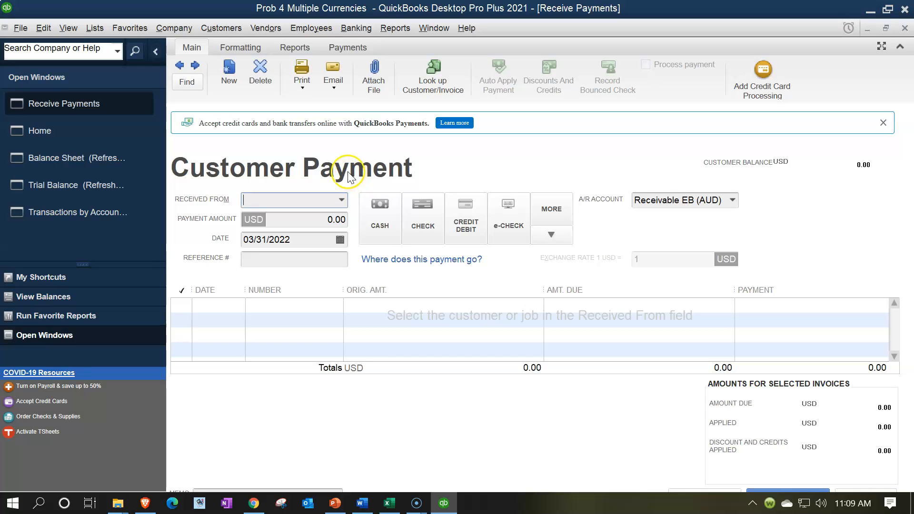
click(733, 200)
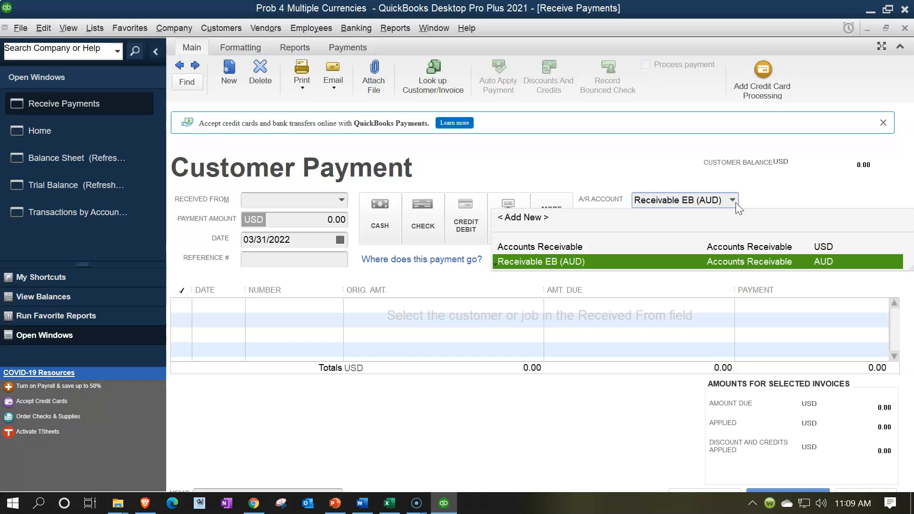
click(595, 260)
click(344, 204)
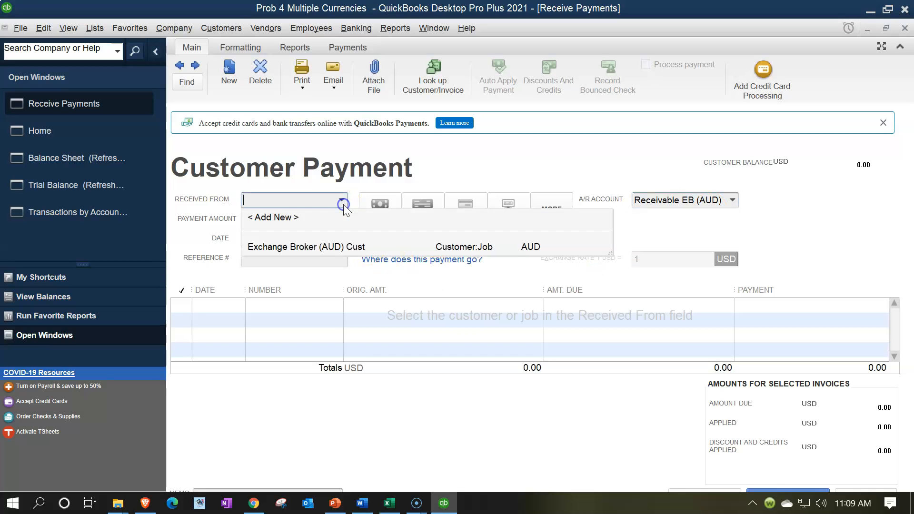
click(324, 249)
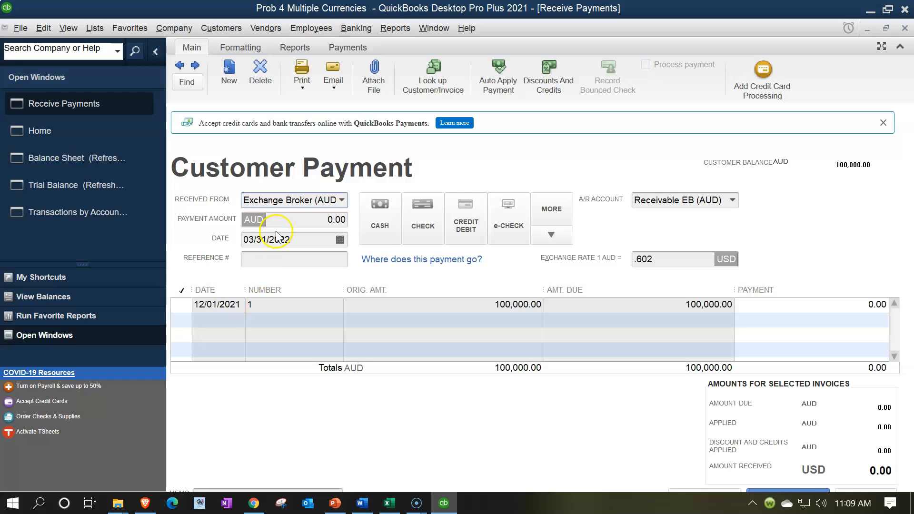
Step: Apply the payment to the 12/01/2021 invoice with auto-calculated amount, paid by e-check
click(224, 306)
click(181, 306)
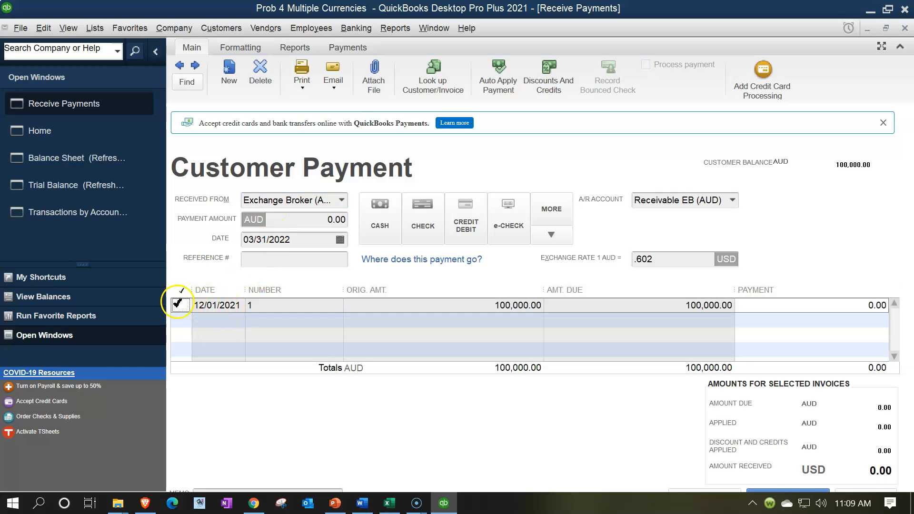
click(496, 253)
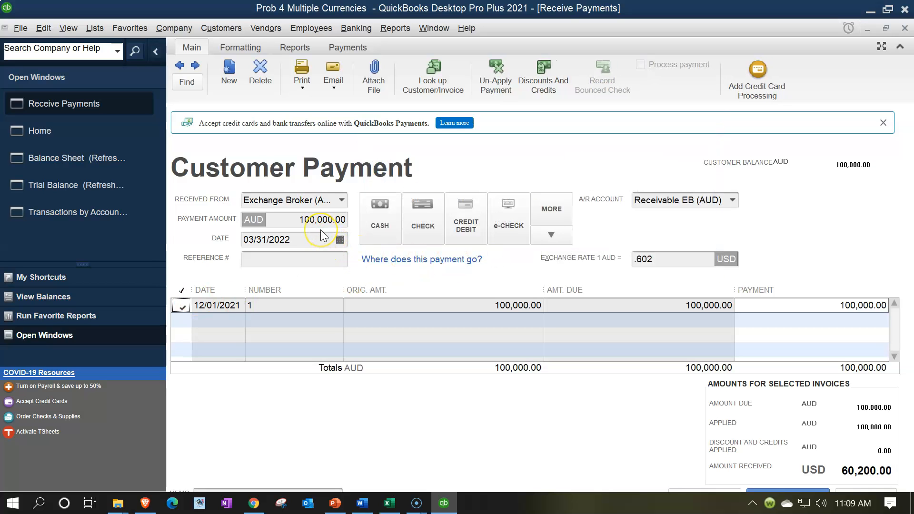
click(508, 226)
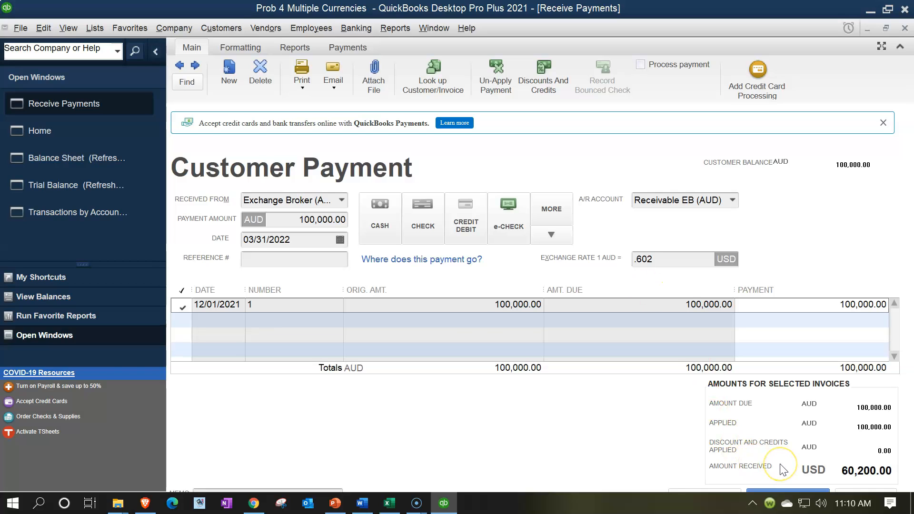
click(390, 503)
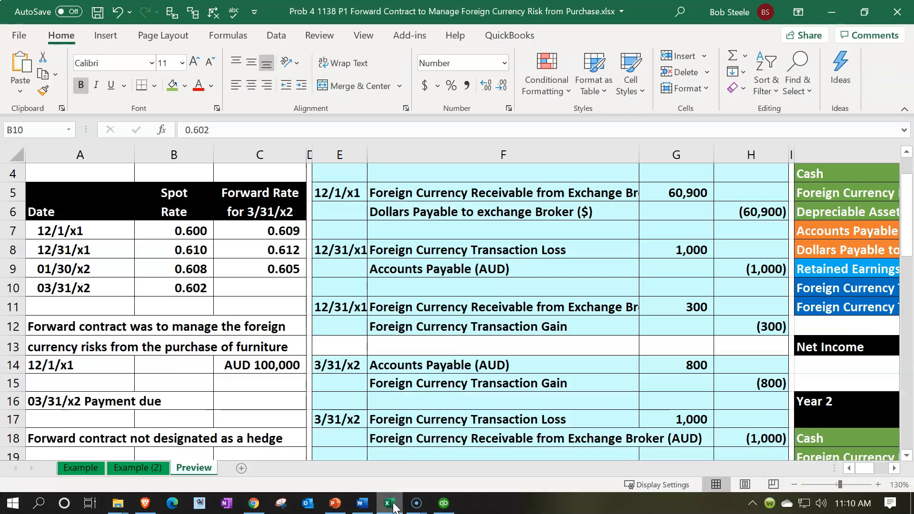
Step: Check the 3/31/x2 entries and the =C14*B10 formula for 60,200 units in Excel
click(428, 401)
scroll(430, 403, down, 2)
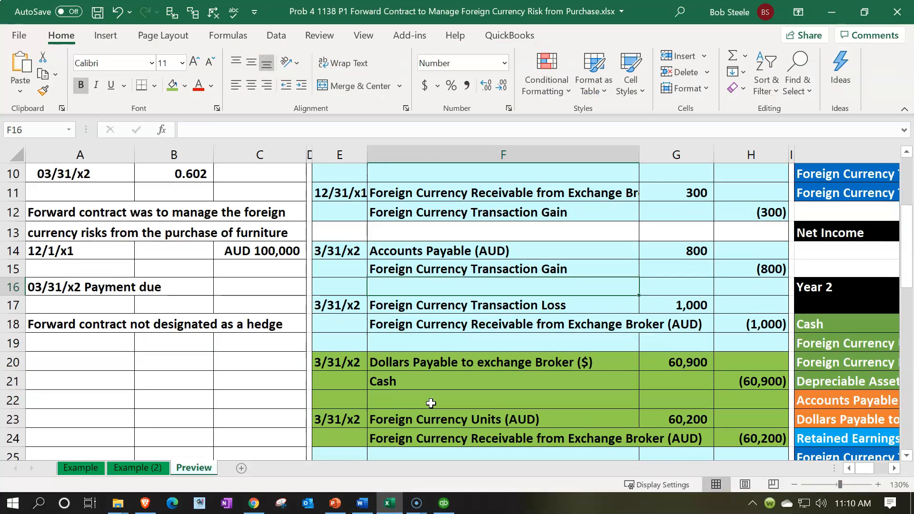
scroll(430, 403, down, 1)
click(680, 364)
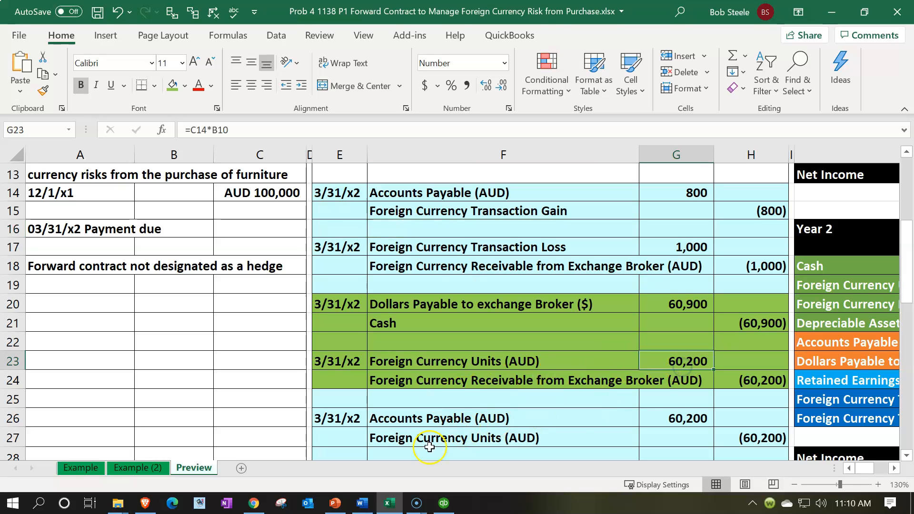
click(389, 503)
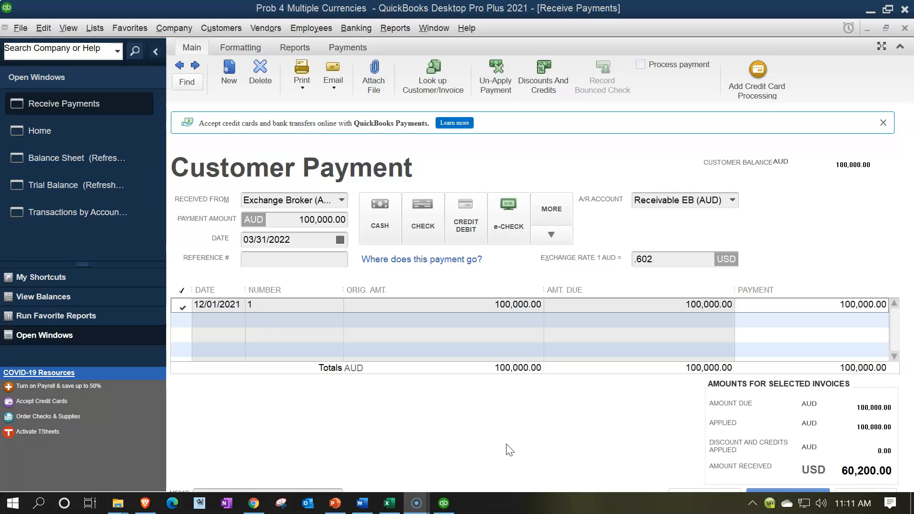
Step: Save the AUD 100,000 payment despite the future-date warning and bring up the Balance Sheet
click(788, 490)
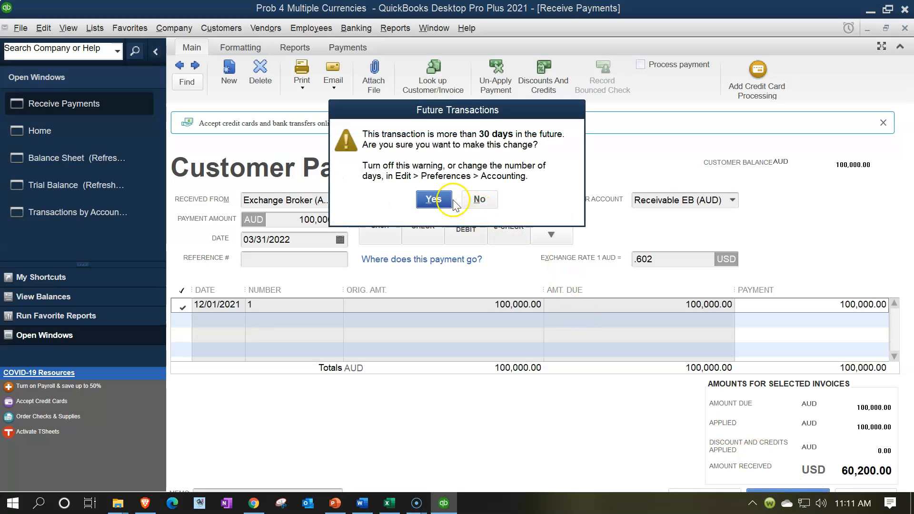
click(433, 199)
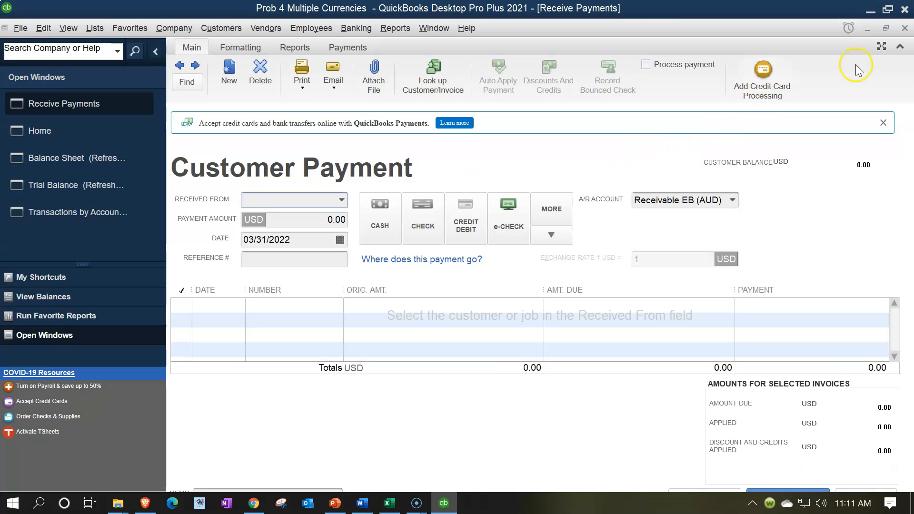
click(906, 29)
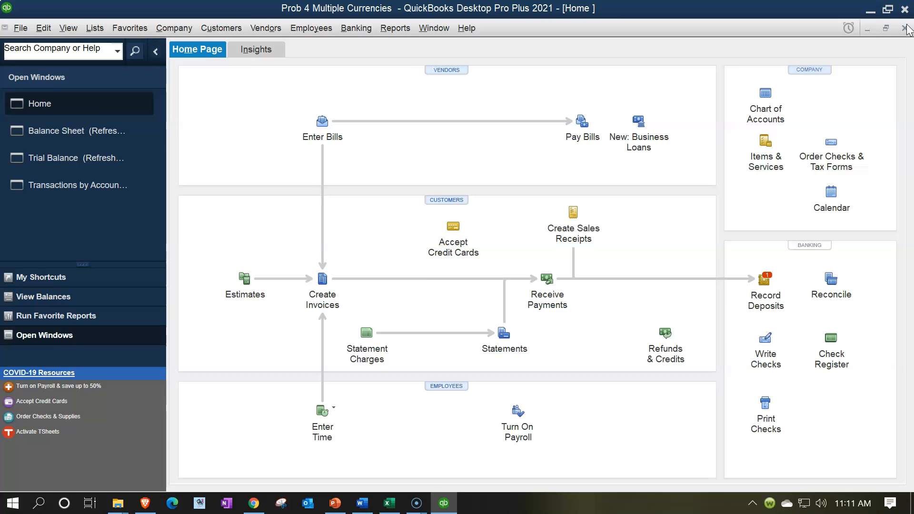
click(63, 136)
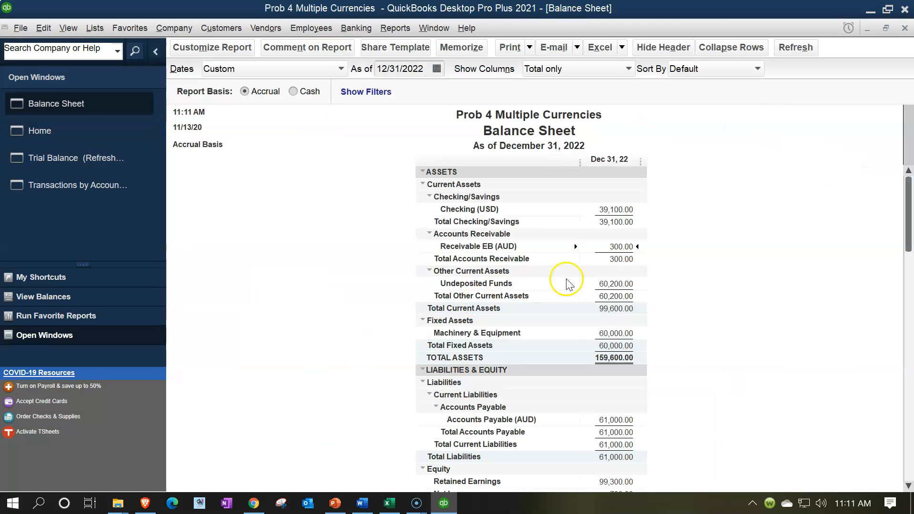
double_click(616, 244)
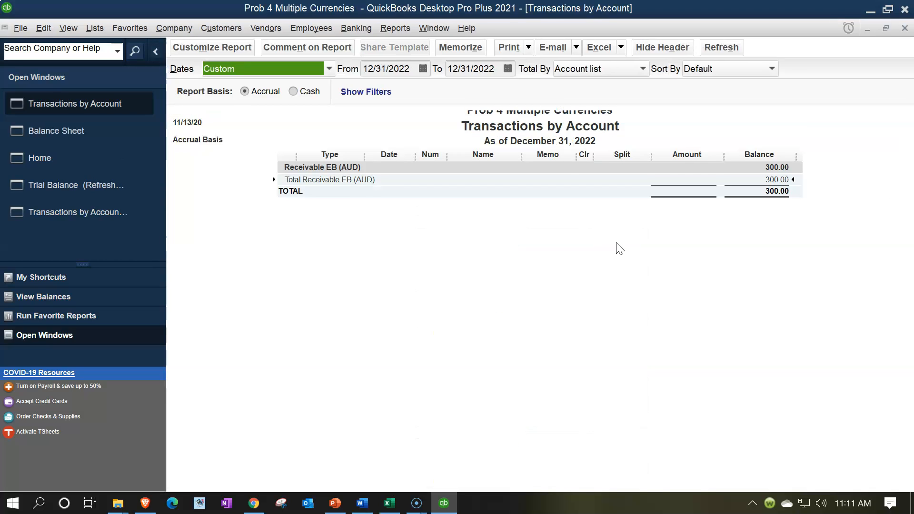
click(412, 67)
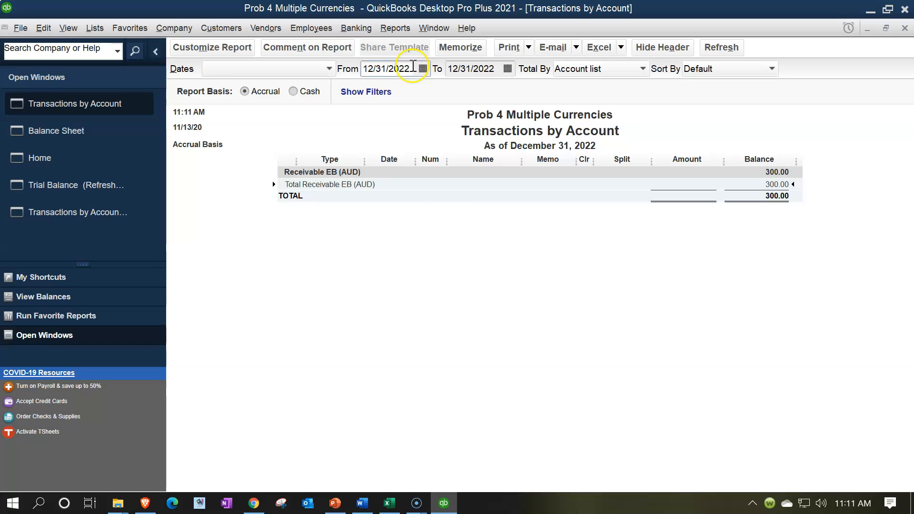
key(BackSpace)
text(1)
key(Tab)
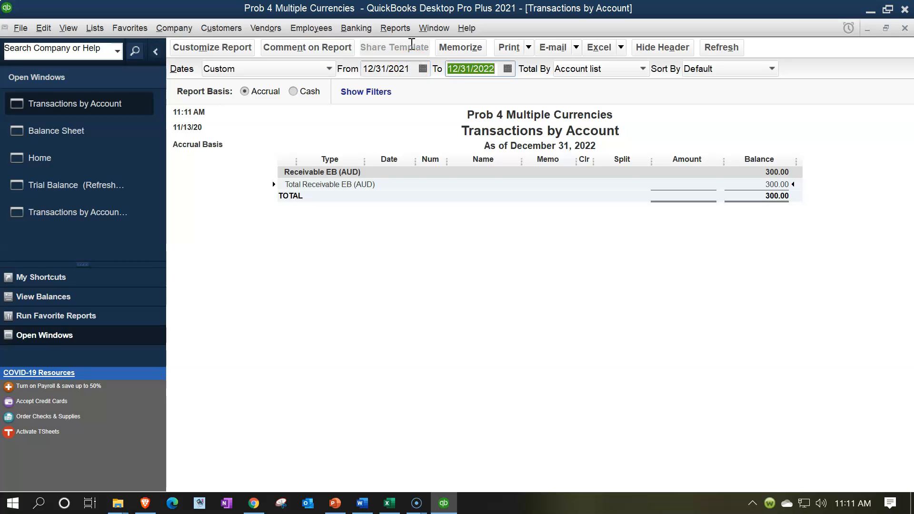
key(Tab)
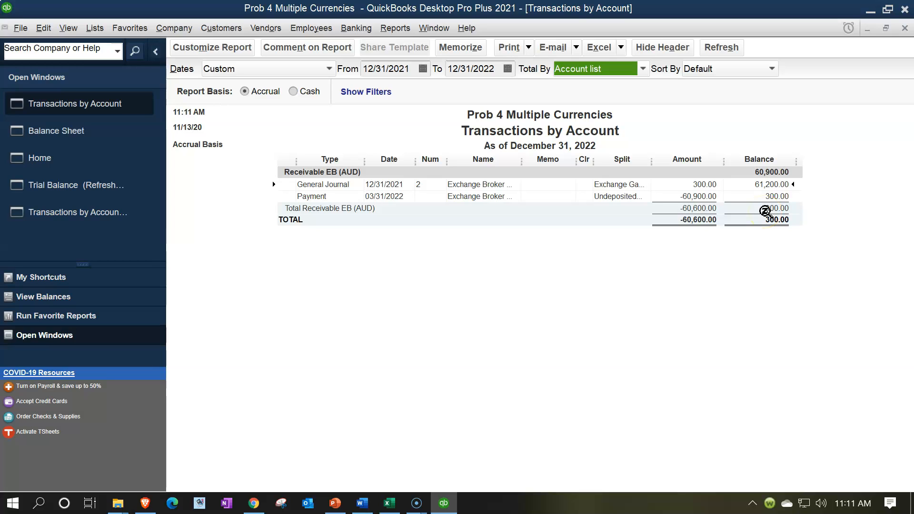
click(778, 204)
click(704, 184)
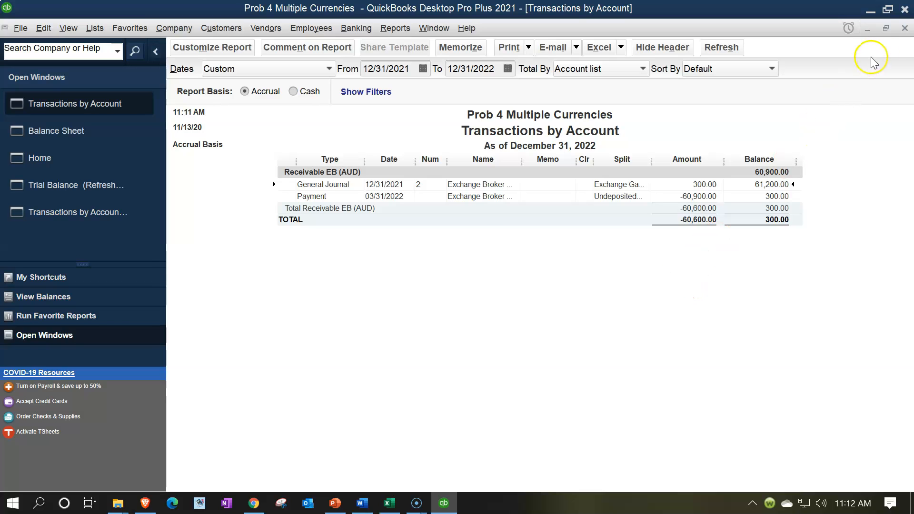
click(903, 28)
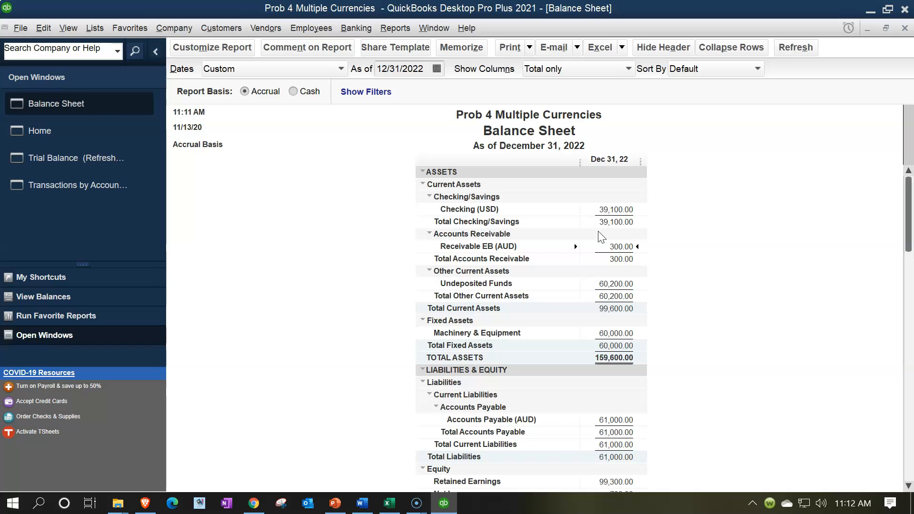
double_click(605, 284)
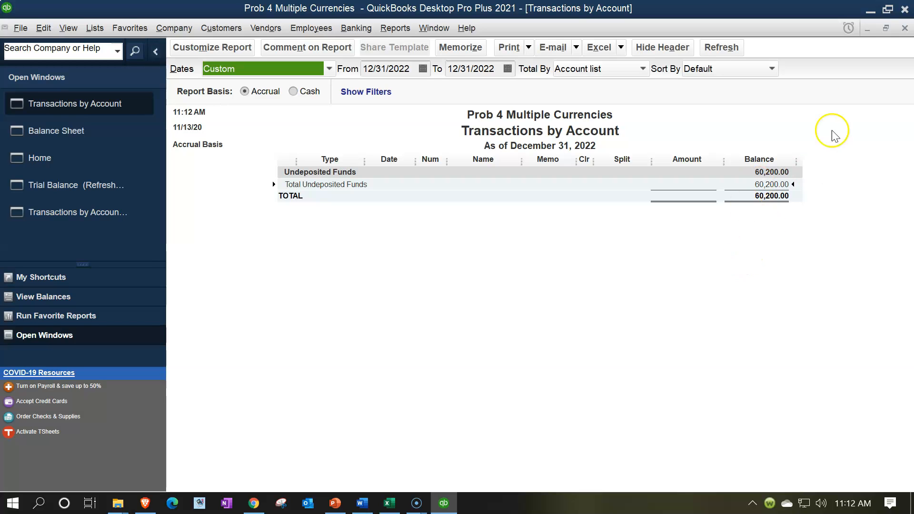
click(904, 29)
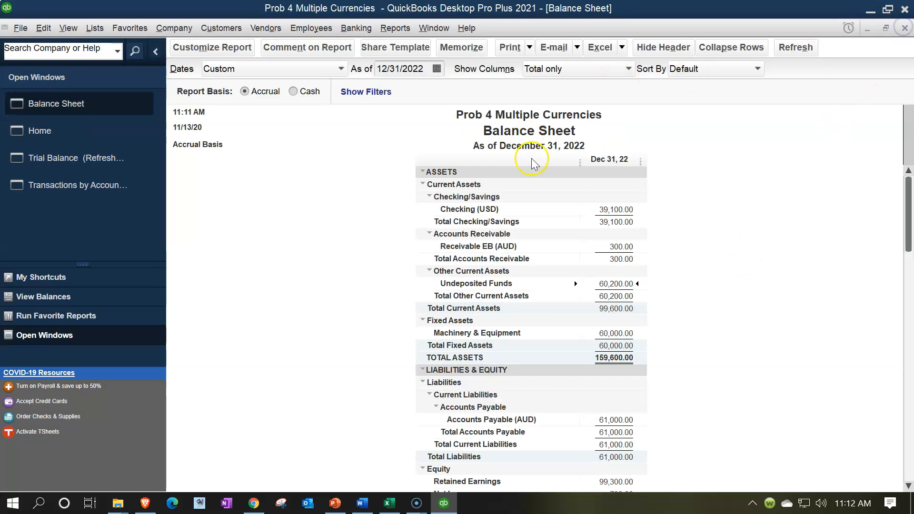
Step: Run Profit & Loss Standard for 01/01/2022–12/31/2022 and drill into the 700.00 Exchange Gain or Loss
click(394, 28)
mouse_move(414, 132)
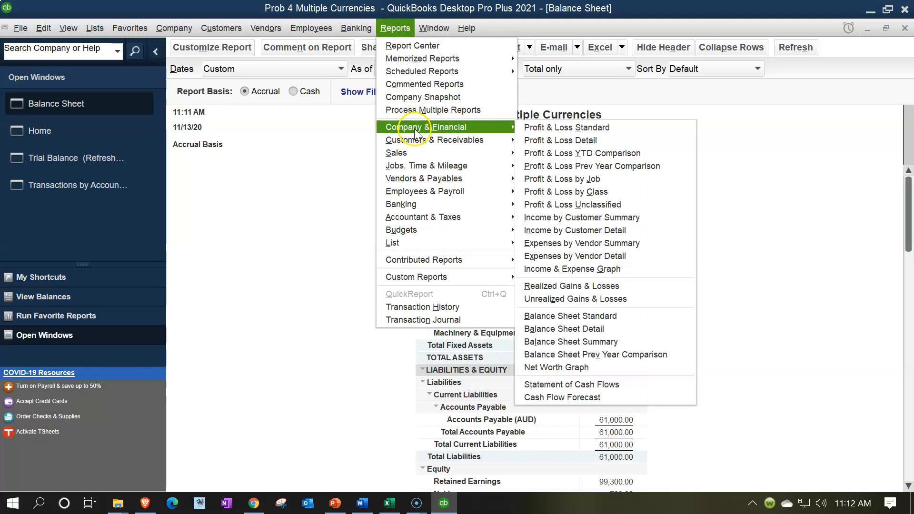
click(529, 127)
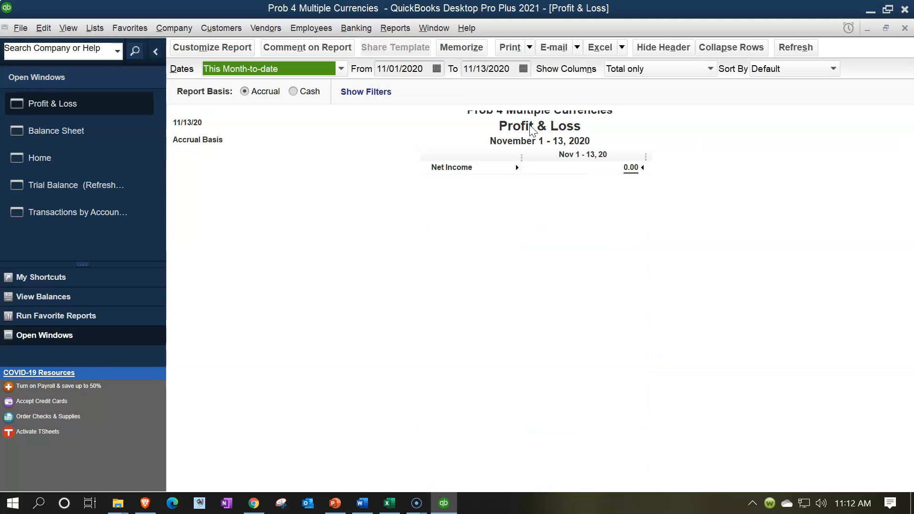
text(01/01/2022)
key(Tab)
text(12)
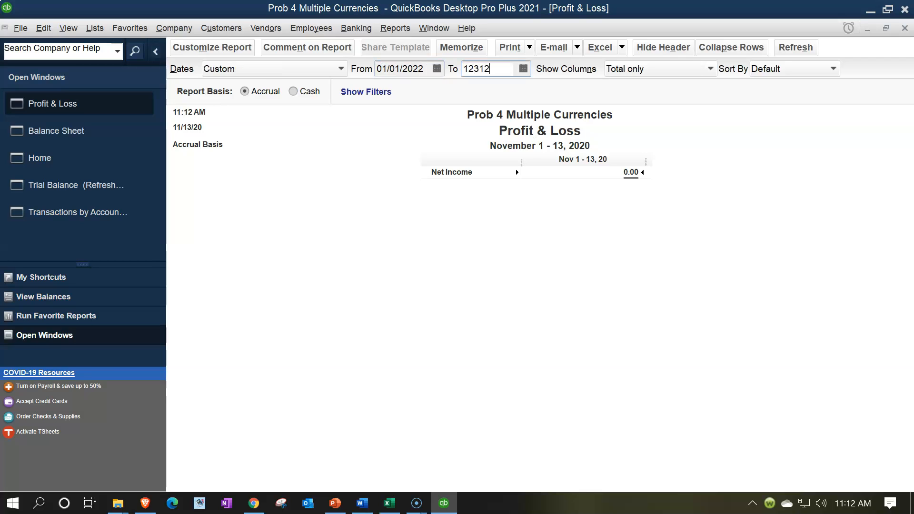
text(/31/2022)
key(Tab)
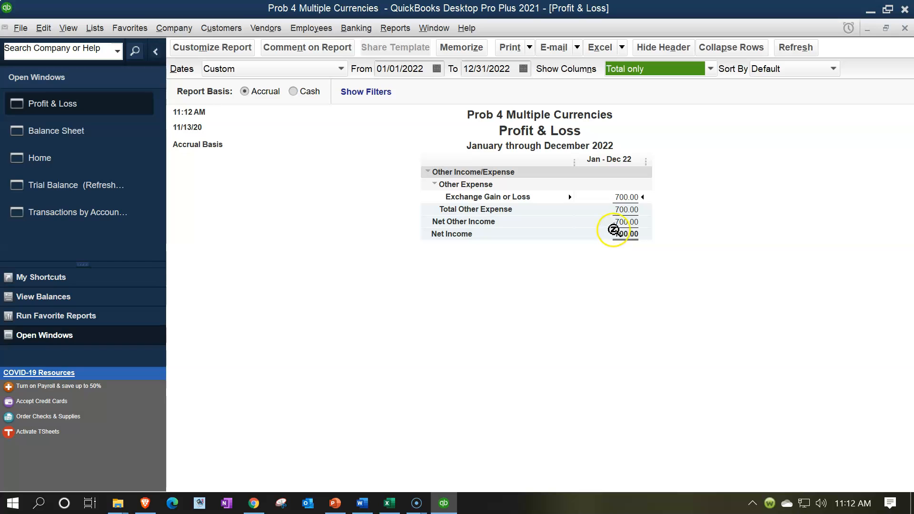
double_click(626, 198)
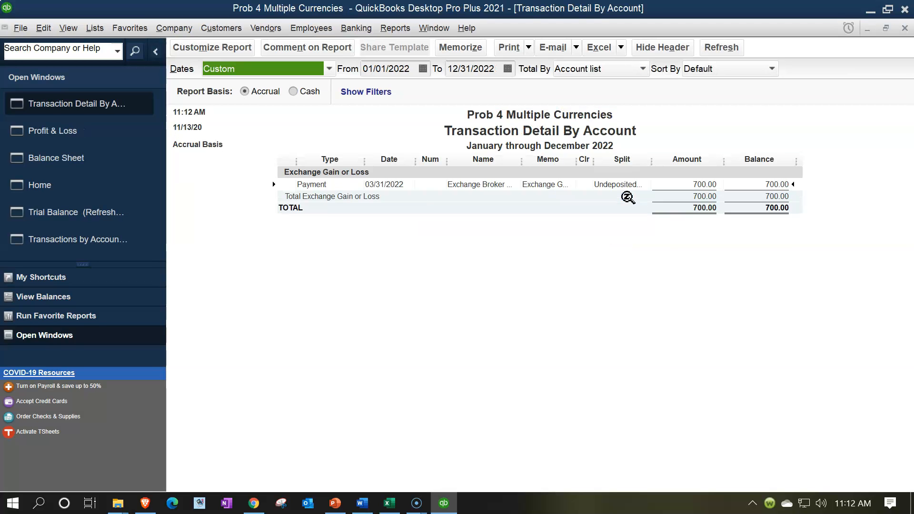
click(397, 506)
Step: Select the 300 gain and 1,000 loss cells in Excel to confirm they net to 700
click(748, 342)
key(Right)
key(Right)
key(Right)
key(Right)
key(Right)
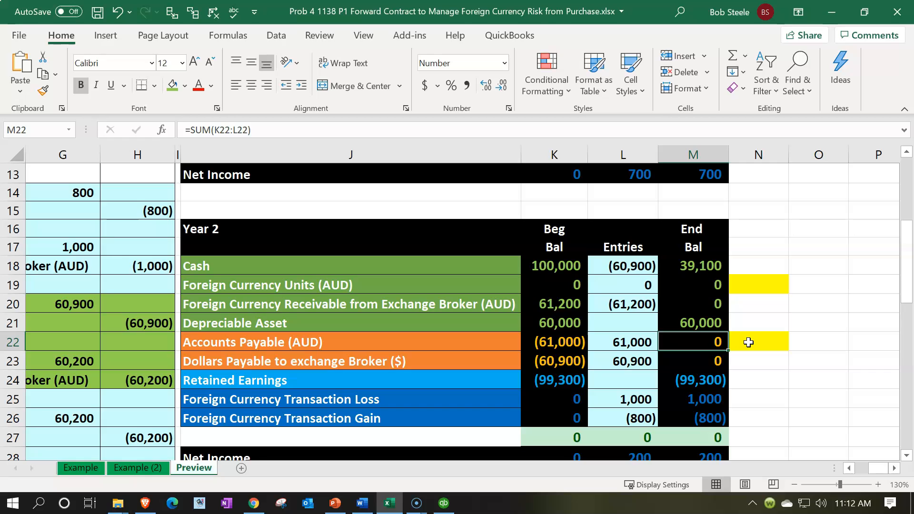
key(Left)
key(Left)
key(Left)
key(Left)
key(Left)
key(Left)
key(Left)
key(Left)
key(Left)
key(Left)
key(Left)
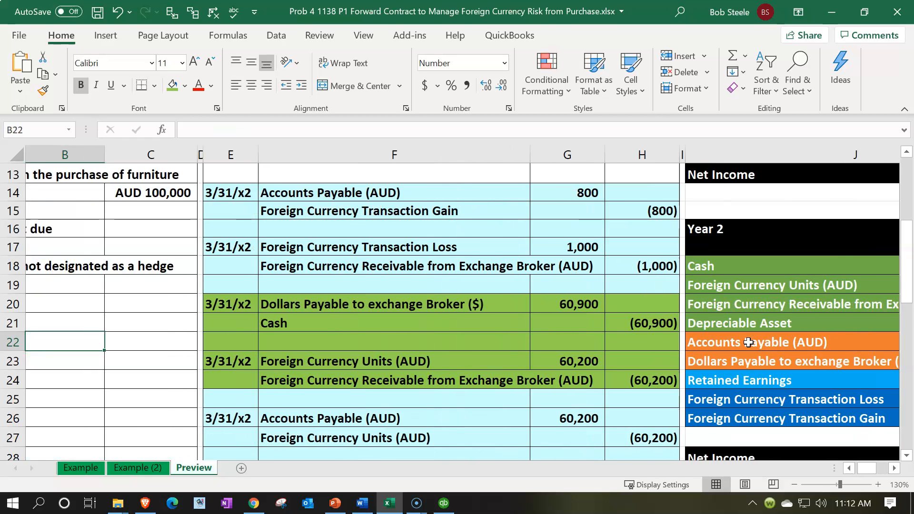
scroll(748, 343, up, 4)
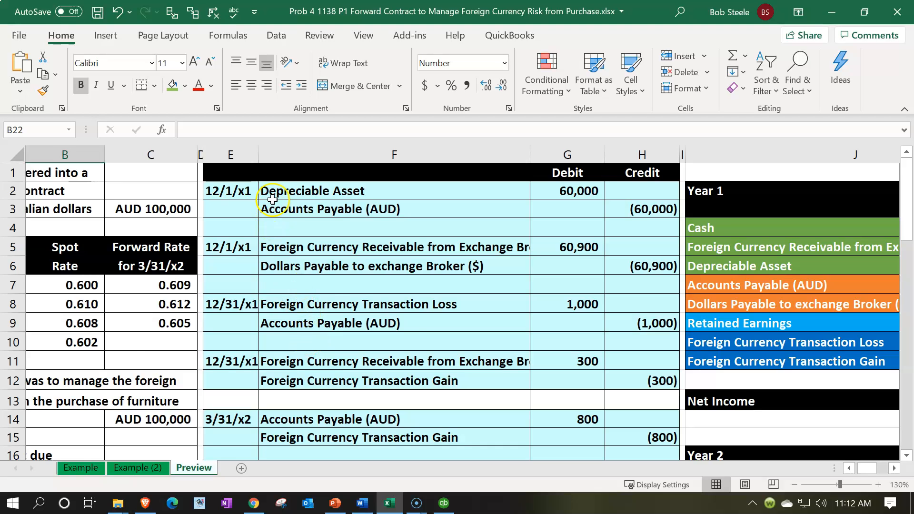
scroll(318, 292, down, 1)
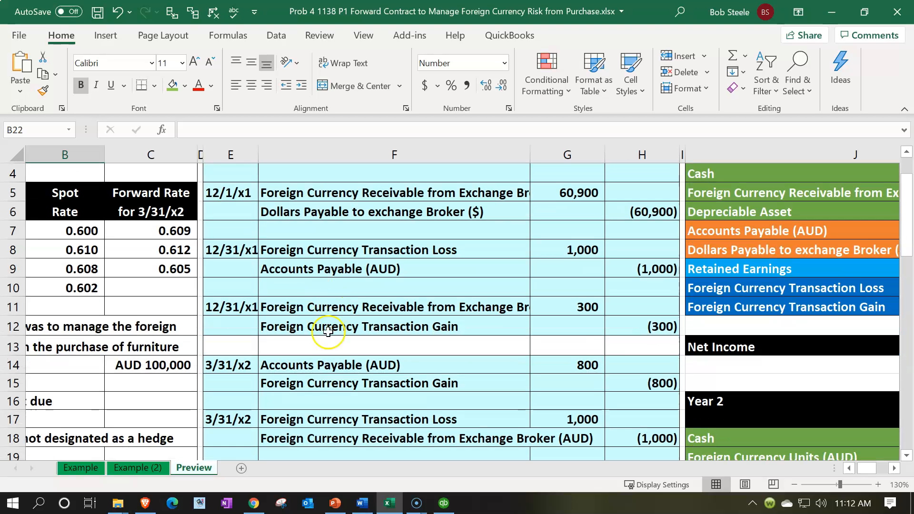
click(619, 330)
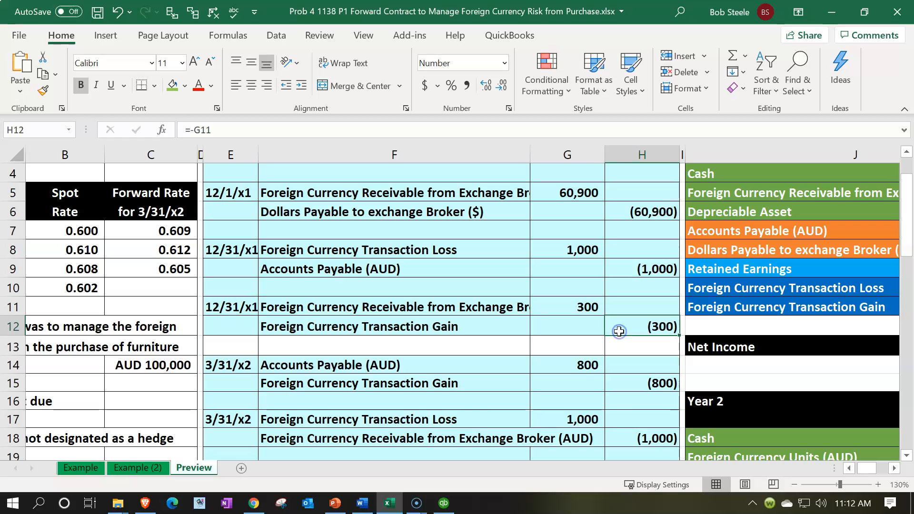
scroll(619, 332, down, 1)
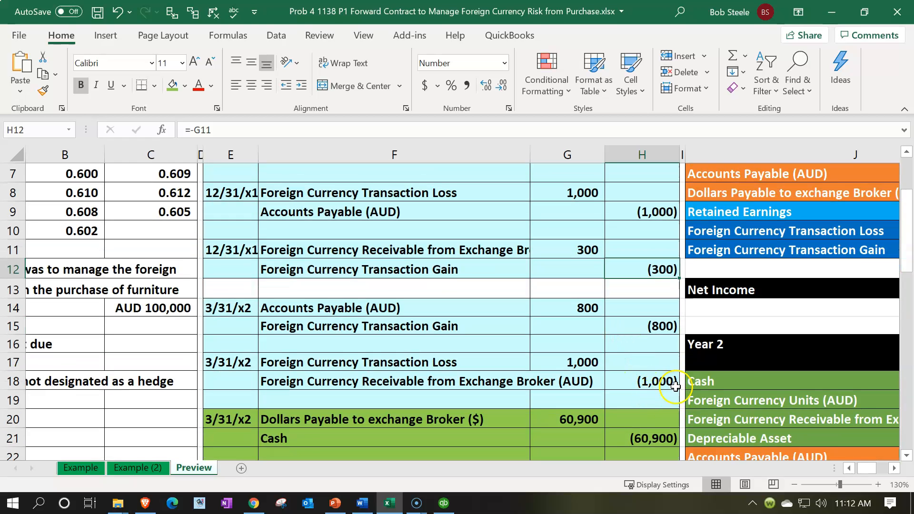
ctrl+click(580, 358)
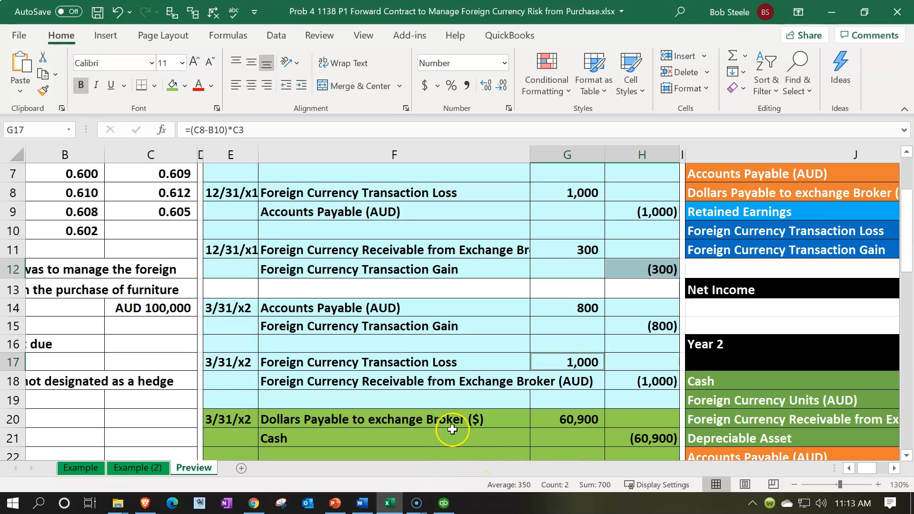
click(443, 503)
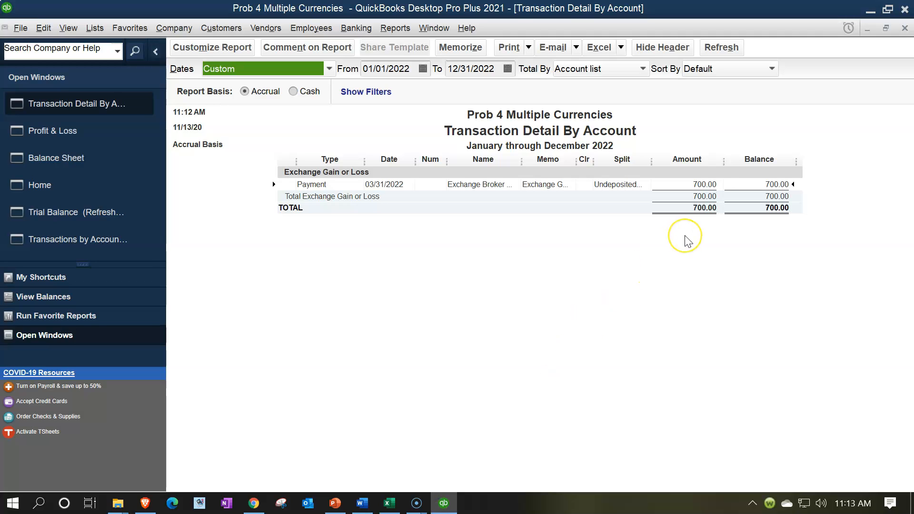
Step: Extend the Exchange Gain or Loss detail report to start on 01/01/2021
click(446, 504)
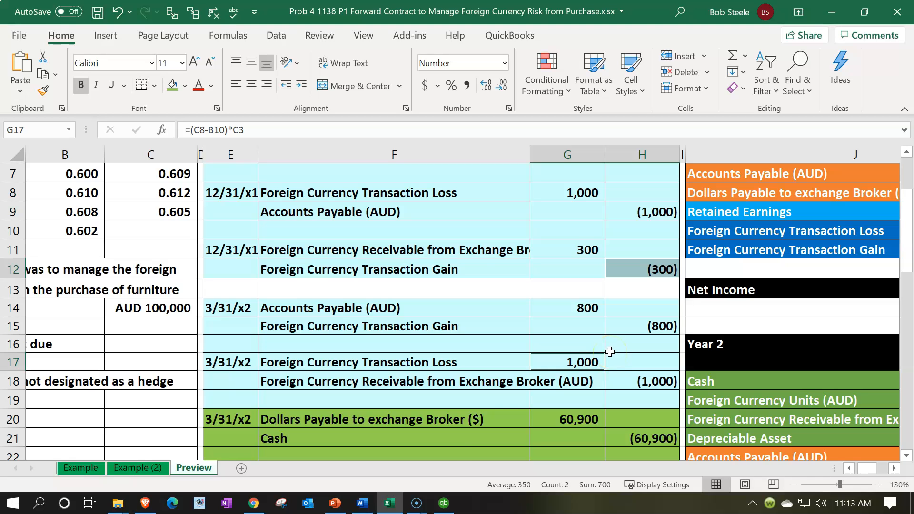
click(443, 503)
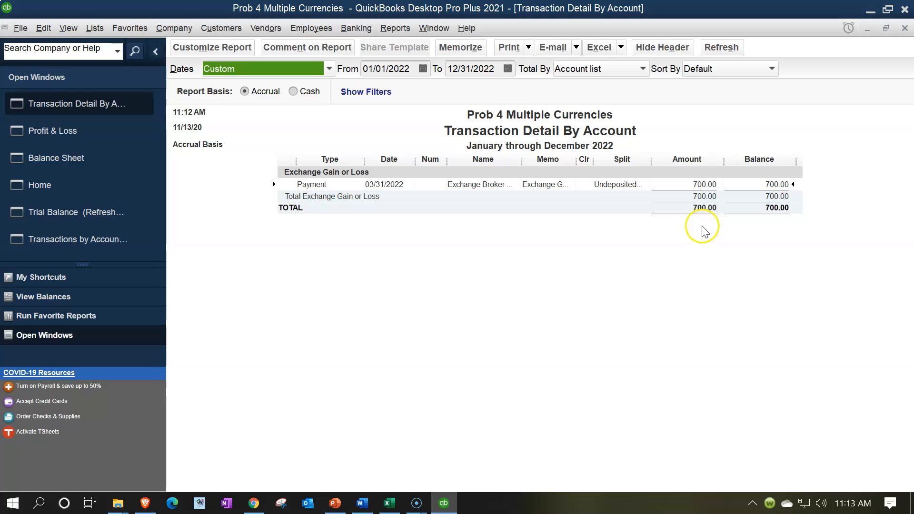
click(417, 69)
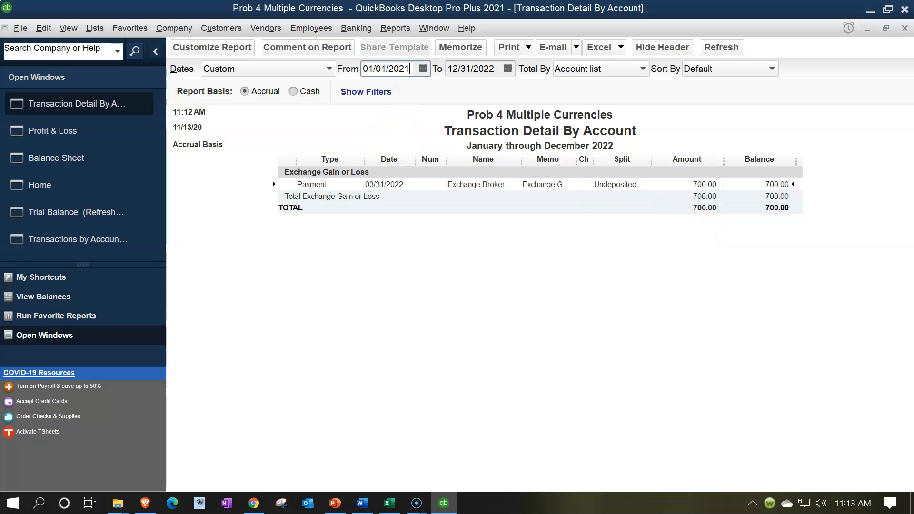
key(Tab)
key(Tab)
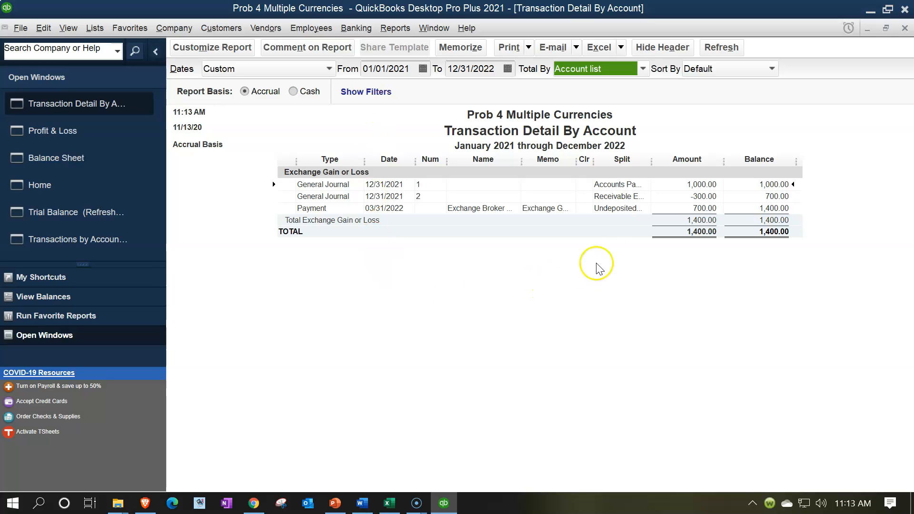
Step: Compare the 1,000.00 and -300.00 General Journal entries with the Excel worksheet
click(689, 186)
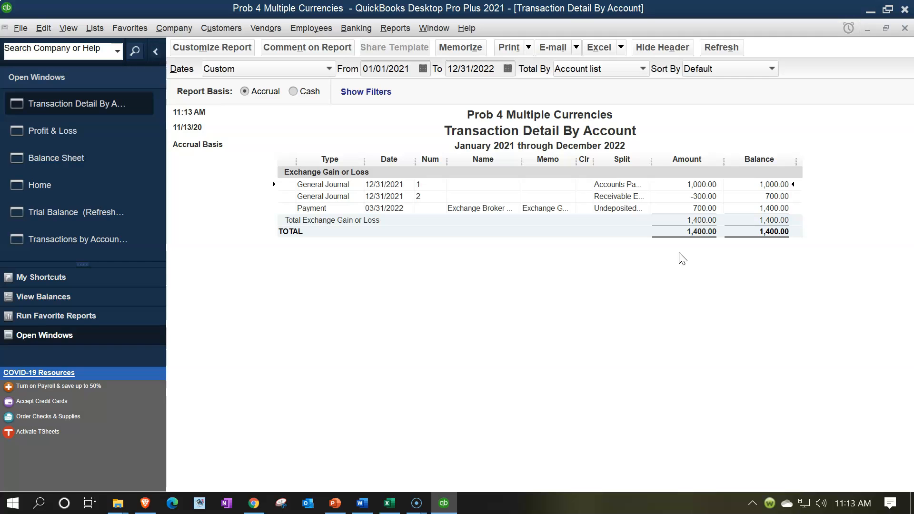
click(689, 196)
click(442, 504)
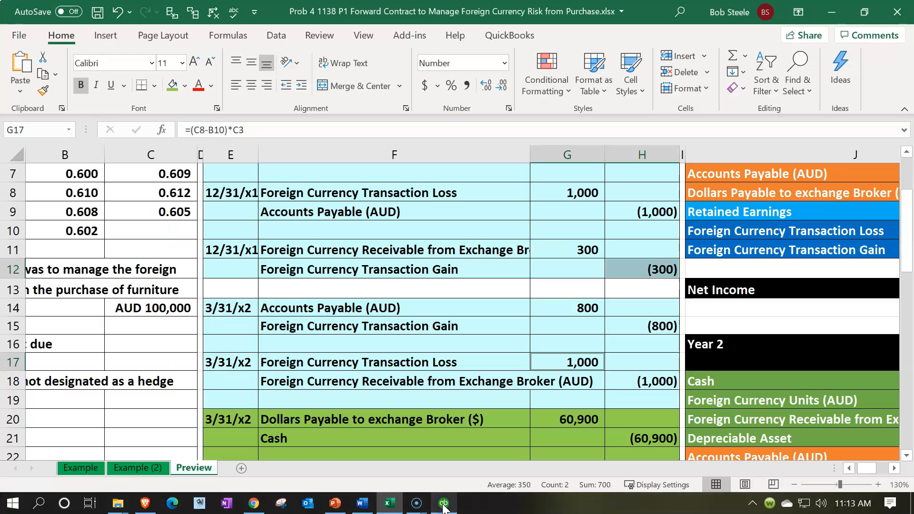
click(442, 504)
click(687, 185)
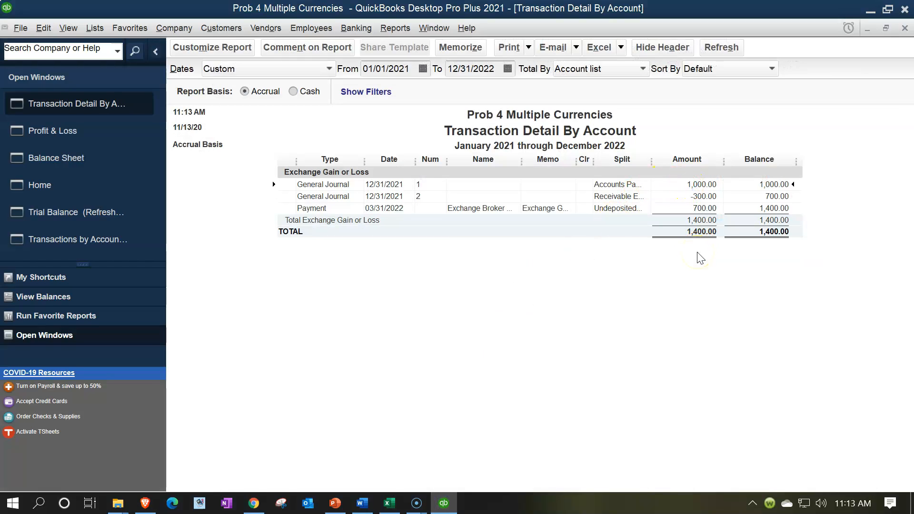
click(700, 196)
click(640, 190)
Step: Widen the Split column, review the 700.00 payment entry, and return to the Home page
drag(651, 159, 671, 159)
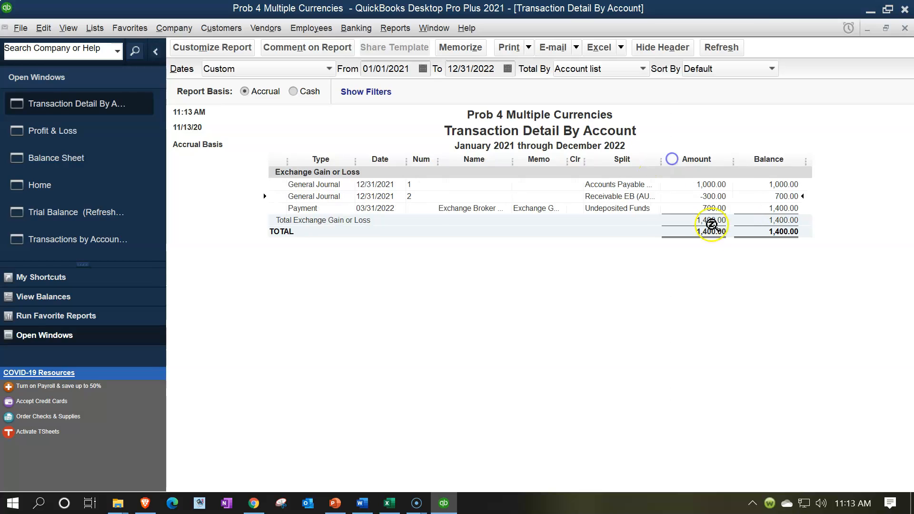
click(718, 199)
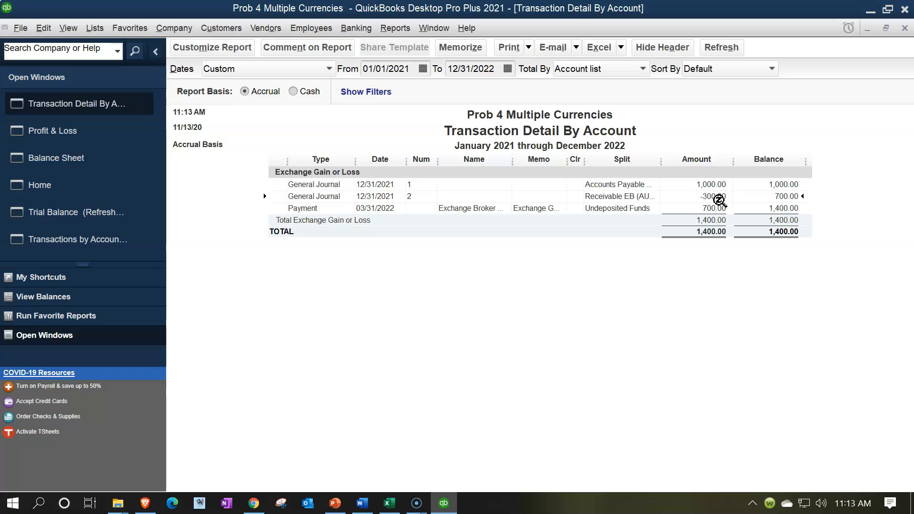
click(717, 207)
click(718, 204)
click(65, 187)
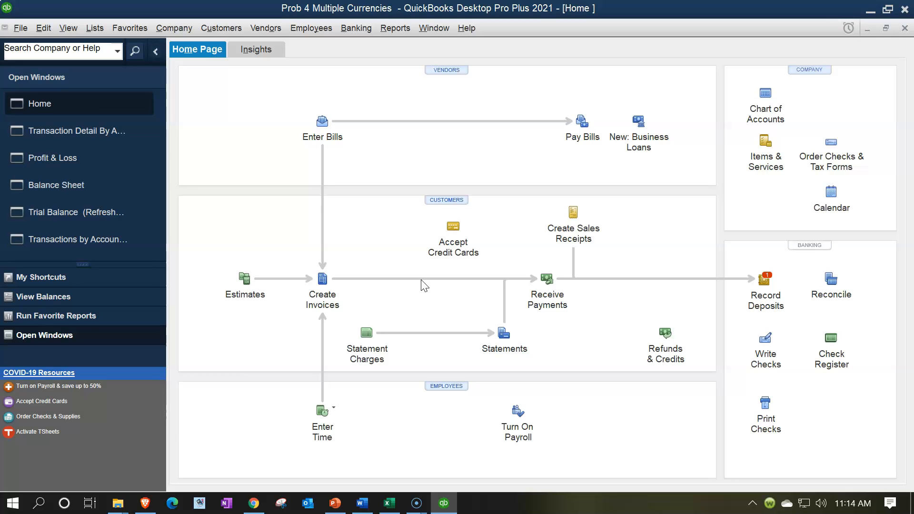
click(402, 310)
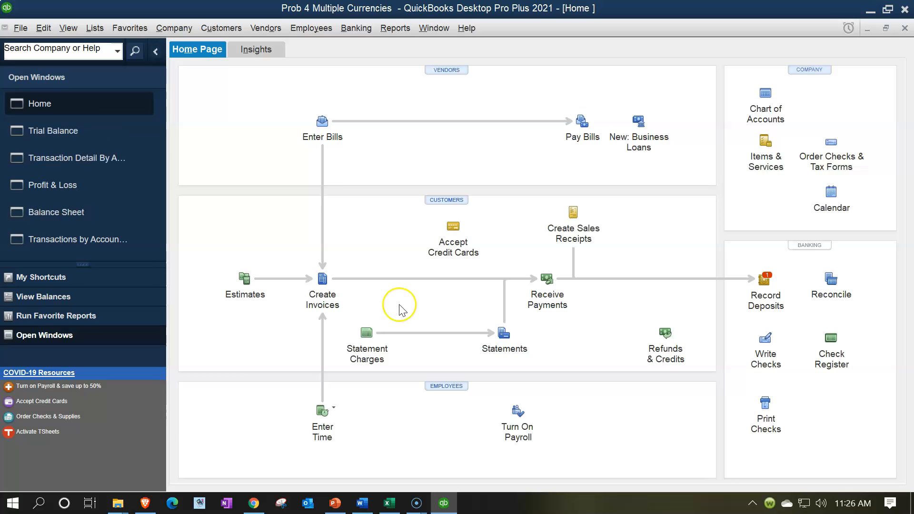
Step: Add the broker's AUD 100,000.00 payment to a deposit and choose a new Deposit To account
click(765, 291)
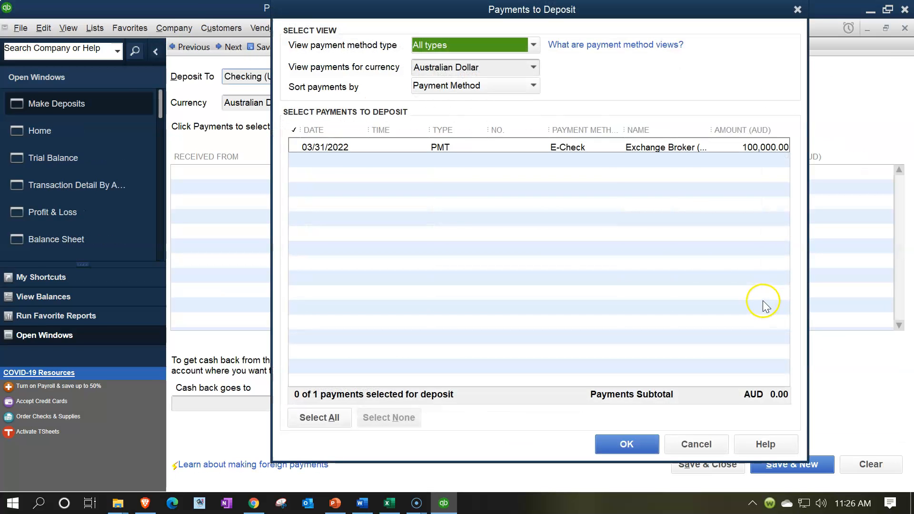
click(305, 145)
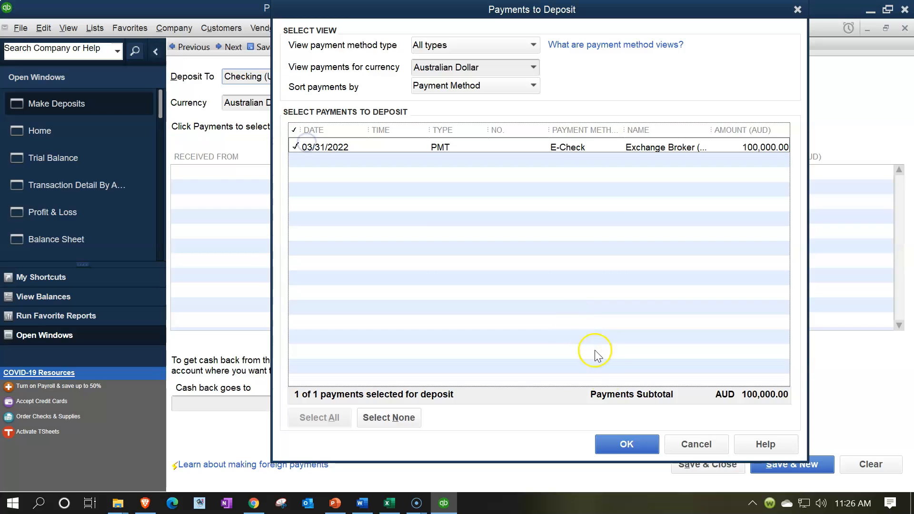
click(626, 443)
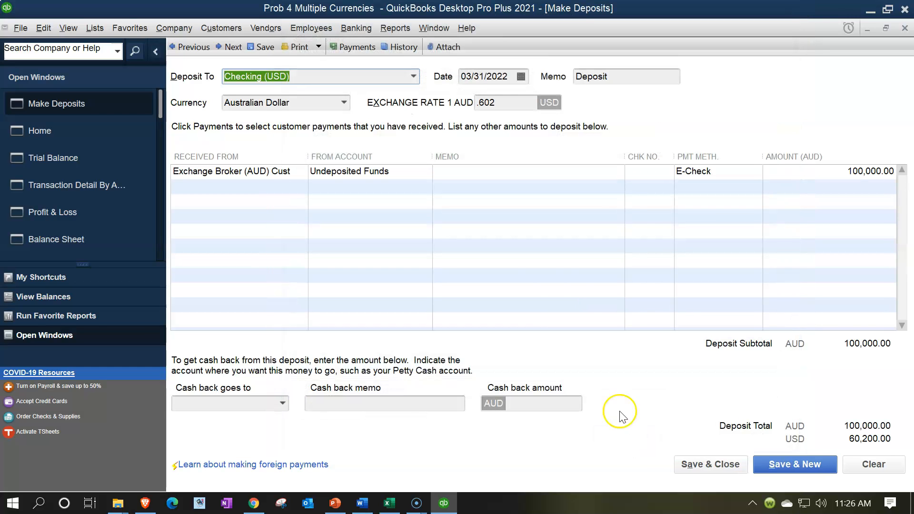
click(413, 77)
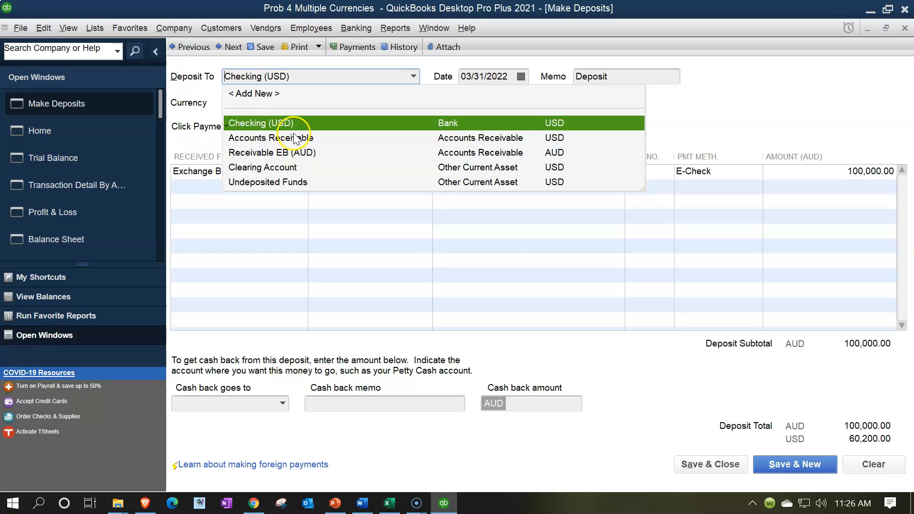
click(275, 94)
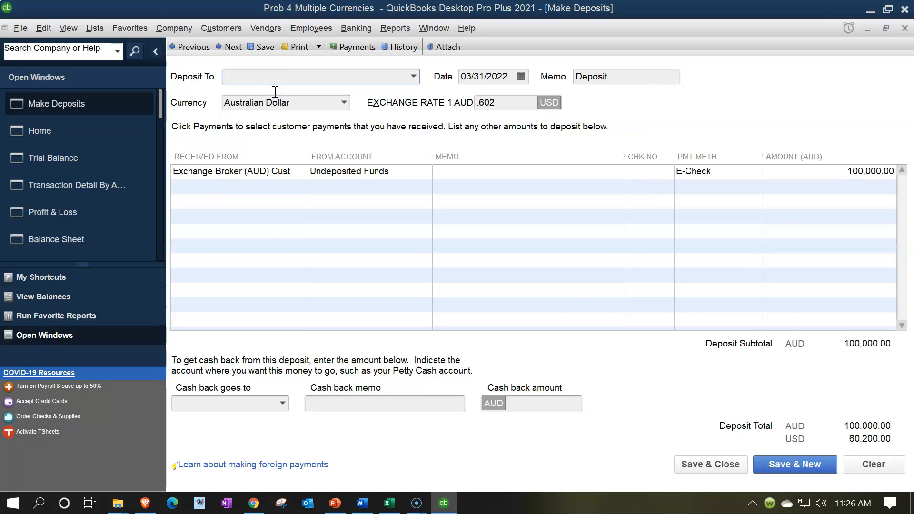
Step: Create an Australian Dollar bank account named Checking (AUD)
click(449, 135)
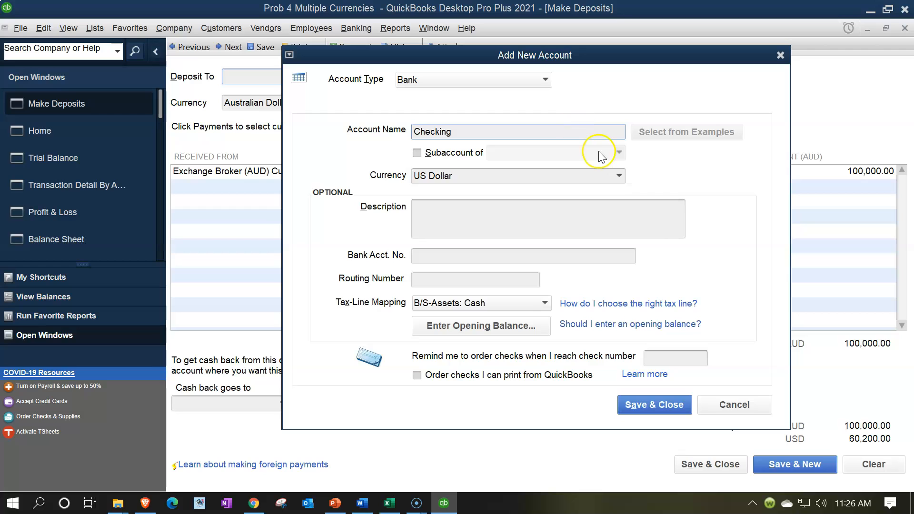
click(619, 176)
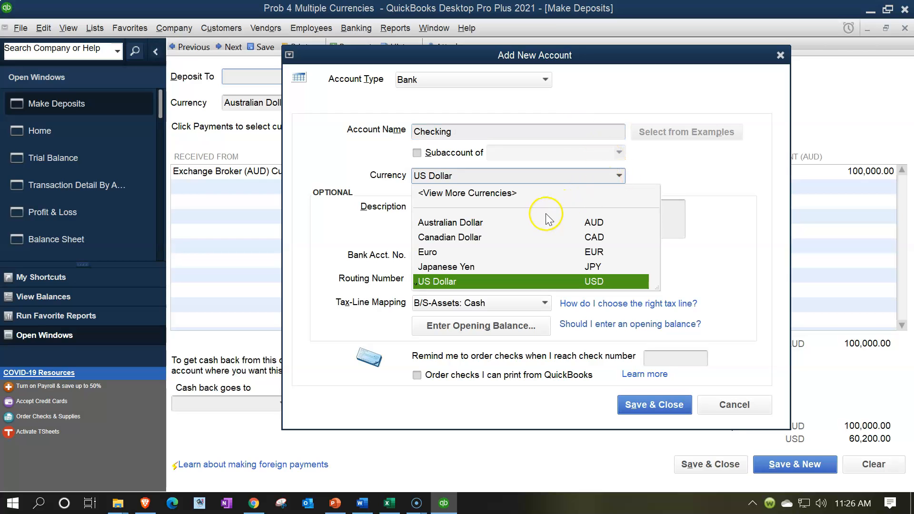
click(468, 224)
click(466, 134)
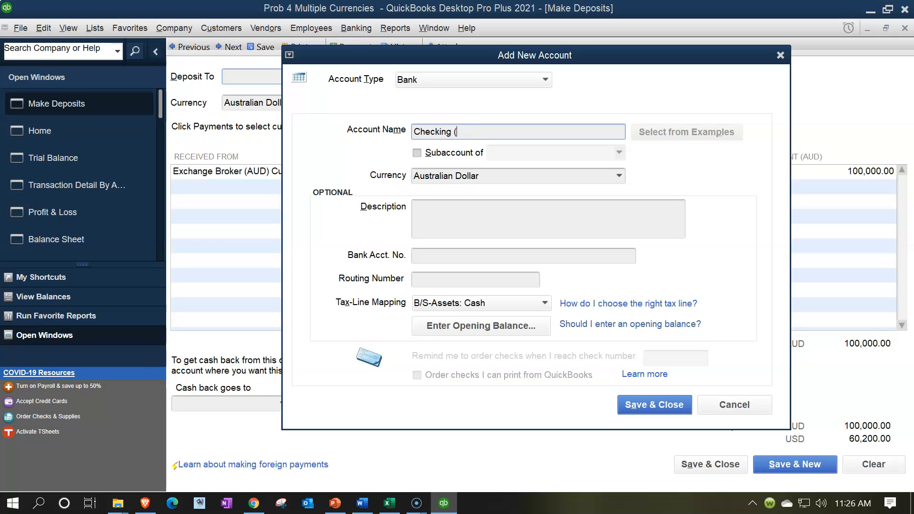
key(Tab)
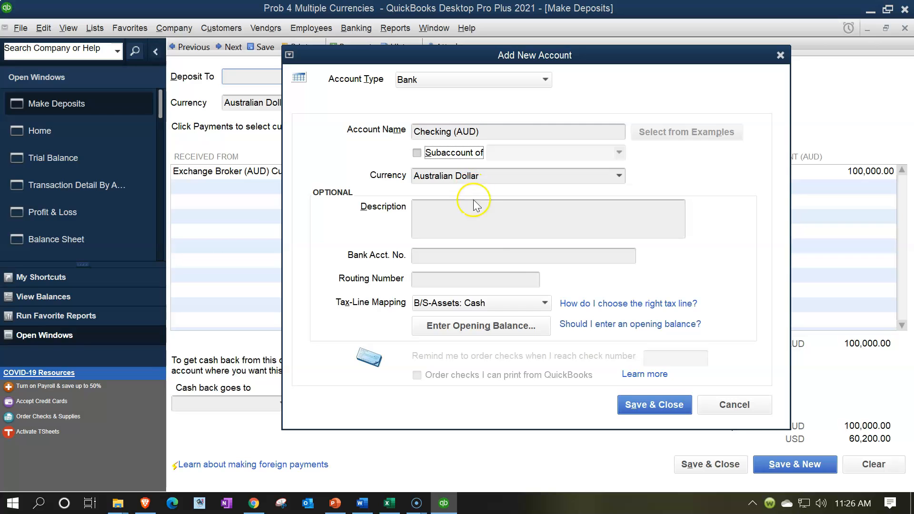
click(640, 400)
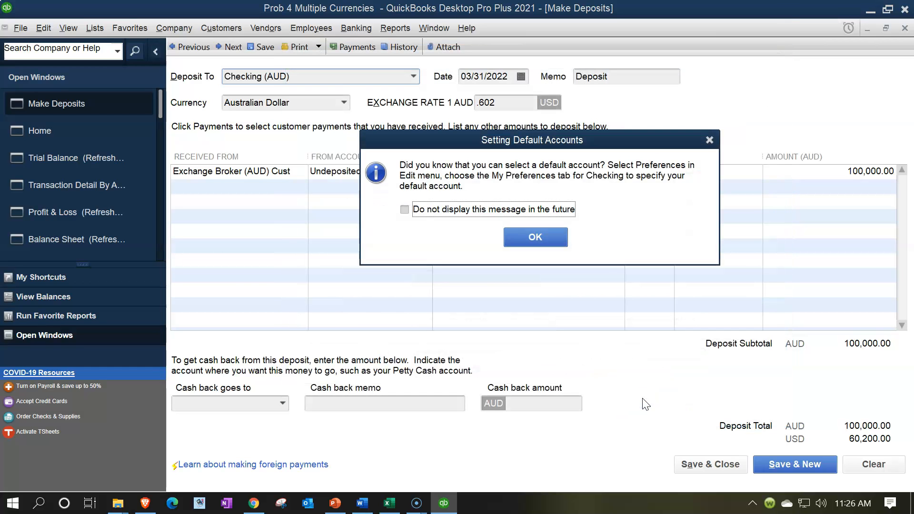
Step: Save the deposit into Checking (AUD), accepting the future-dated transaction warning
click(553, 237)
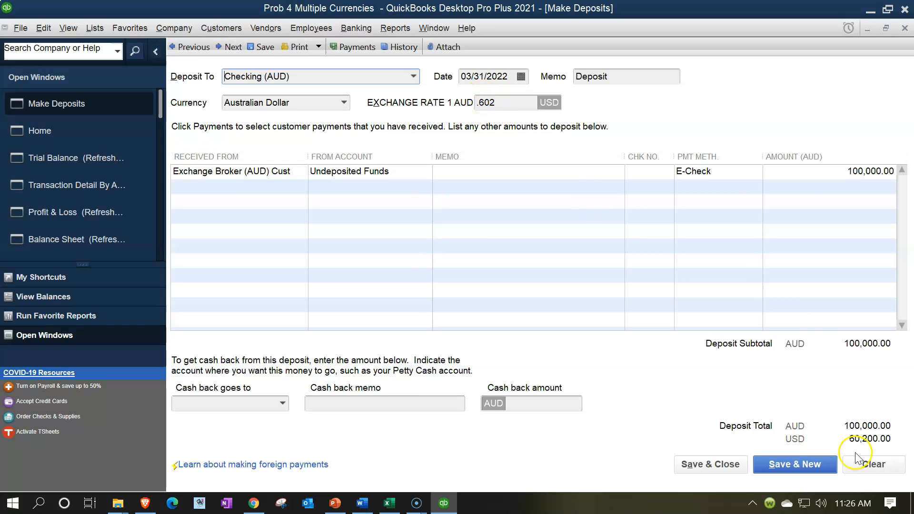
click(724, 464)
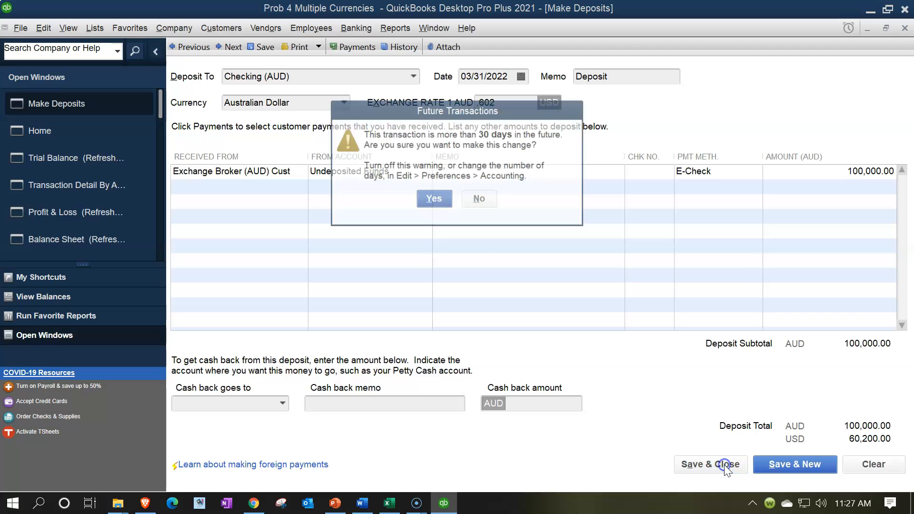
click(434, 200)
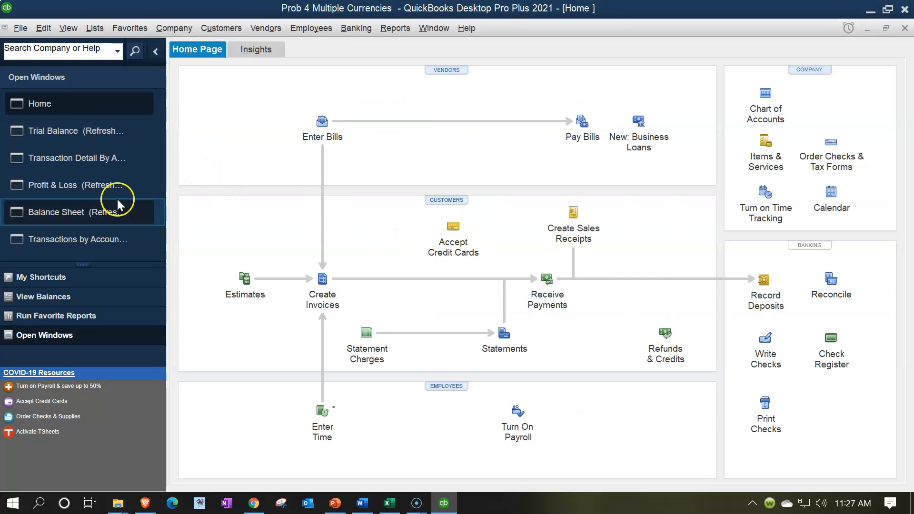
Step: Check Checking (AUD) at 60,200.00 on the Balance Sheet and Undeposited Funds at 0.00 on the Trial Balance
click(97, 215)
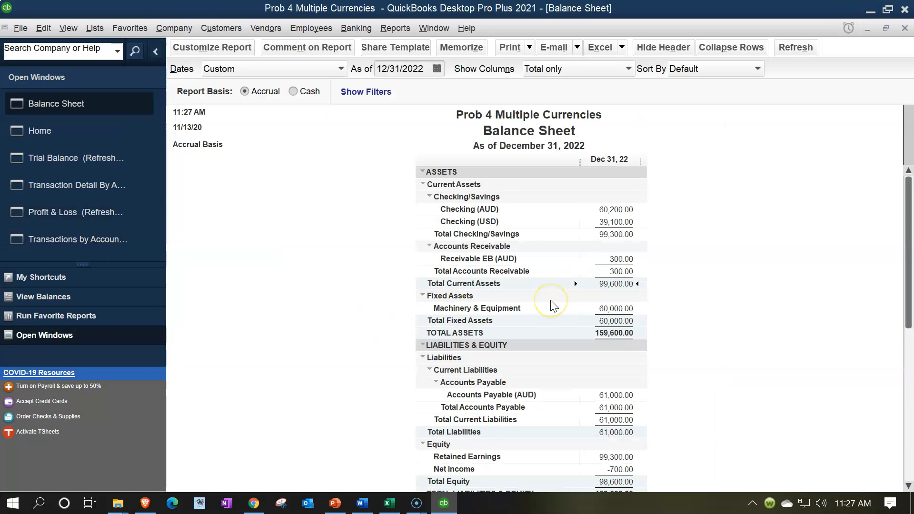
click(636, 210)
click(110, 162)
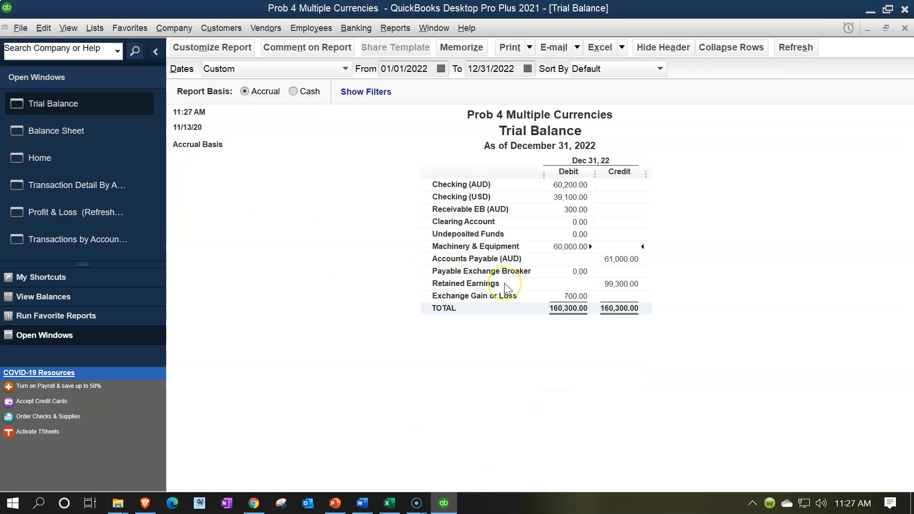
double_click(570, 233)
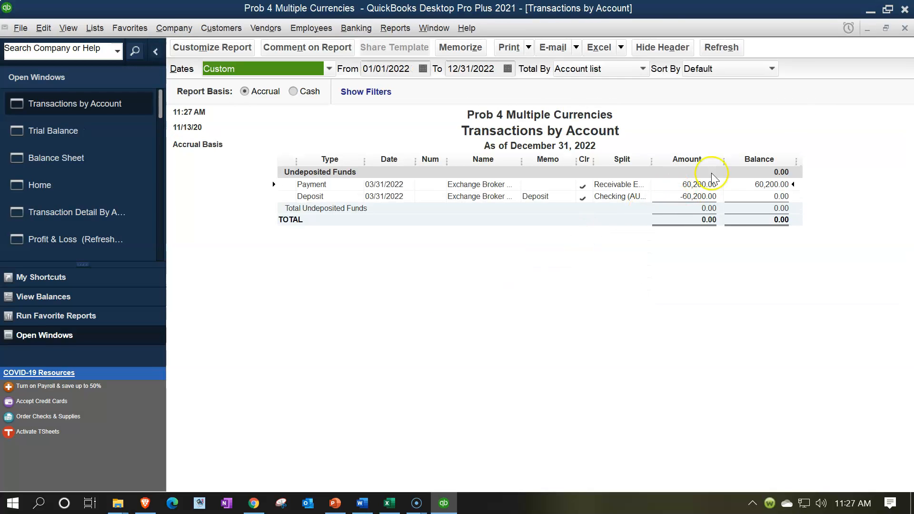
click(904, 28)
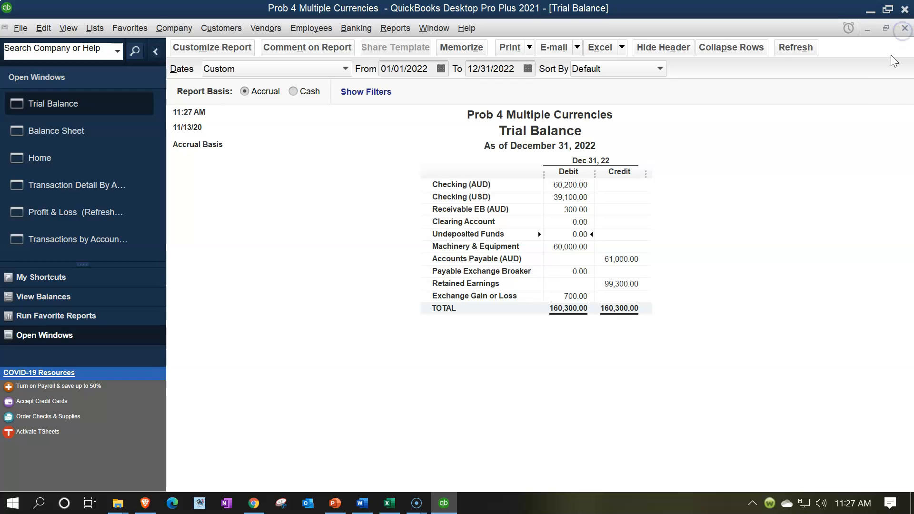